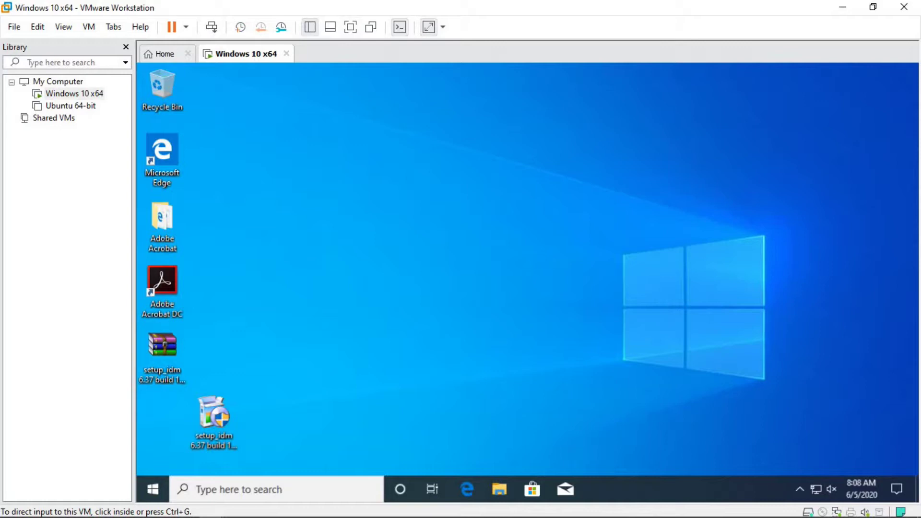
left_click(153, 488)
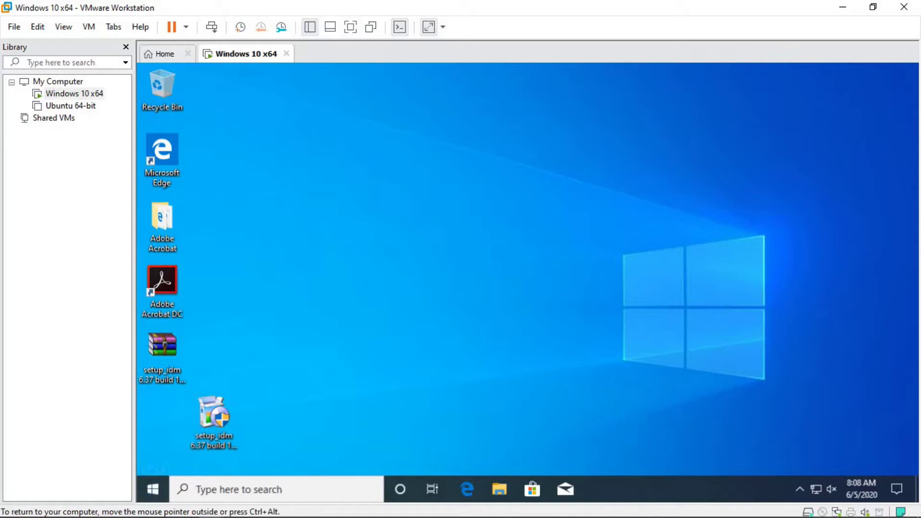
left_click(153, 489)
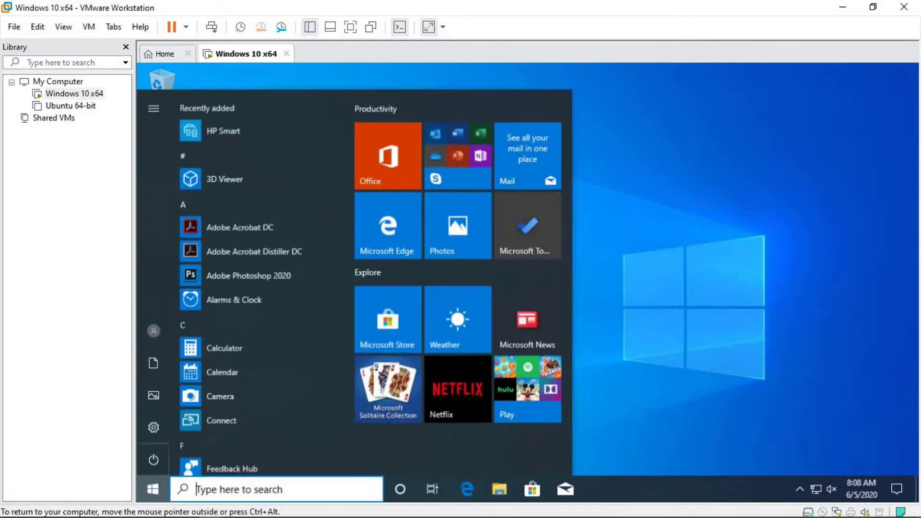
left_click(153, 459)
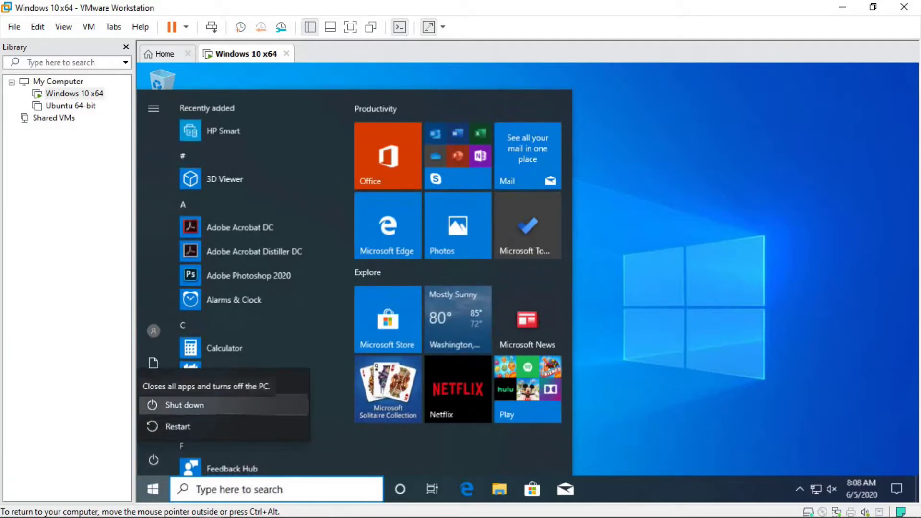
key("Escape")
key("Escape")
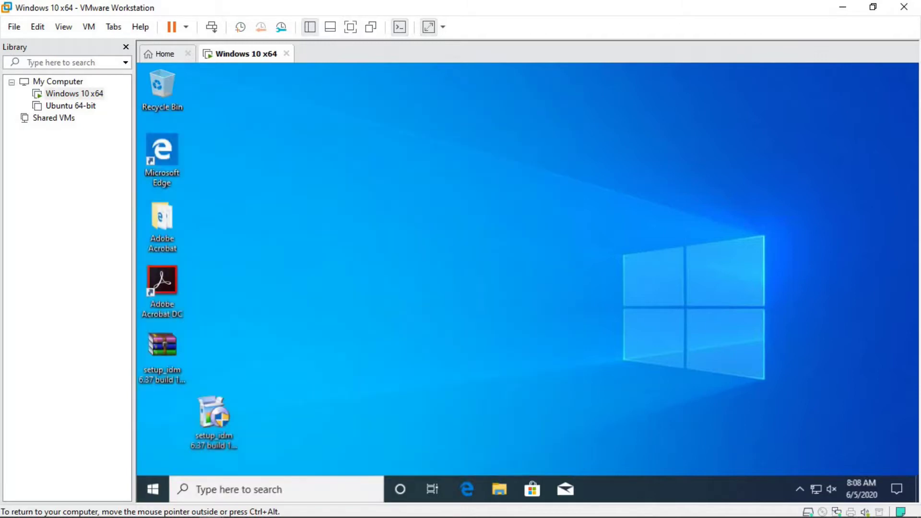
key("ctrl+alt")
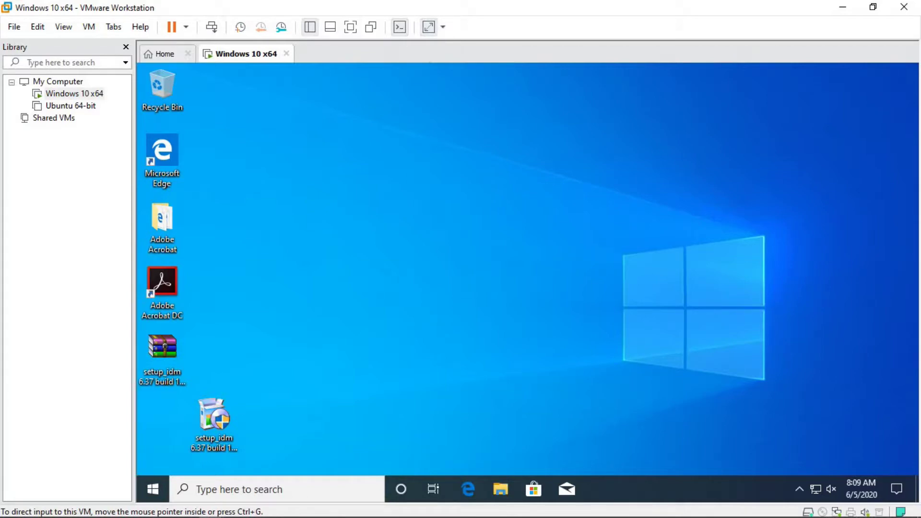
Set the virtual machine display to Keep Aspect Ratio Stretch and show it in full screen
left_click(399, 26)
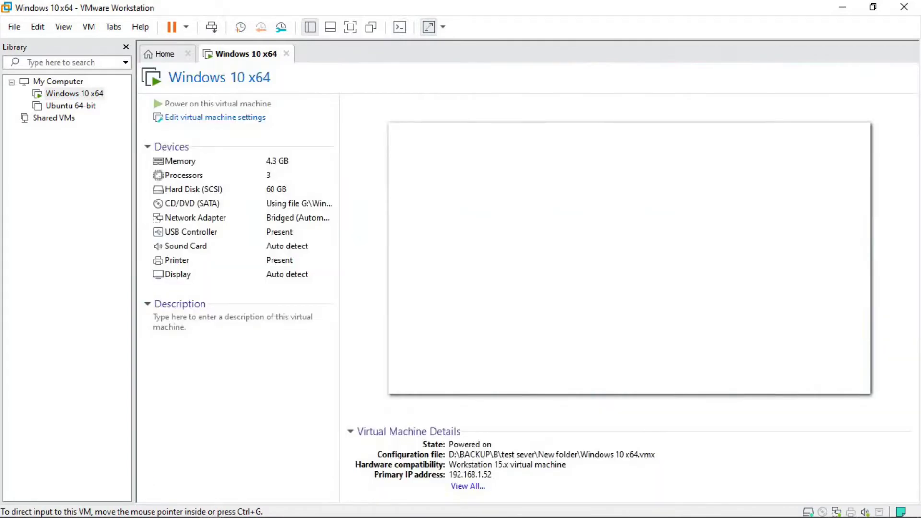
left_click(399, 27)
left_click(442, 27)
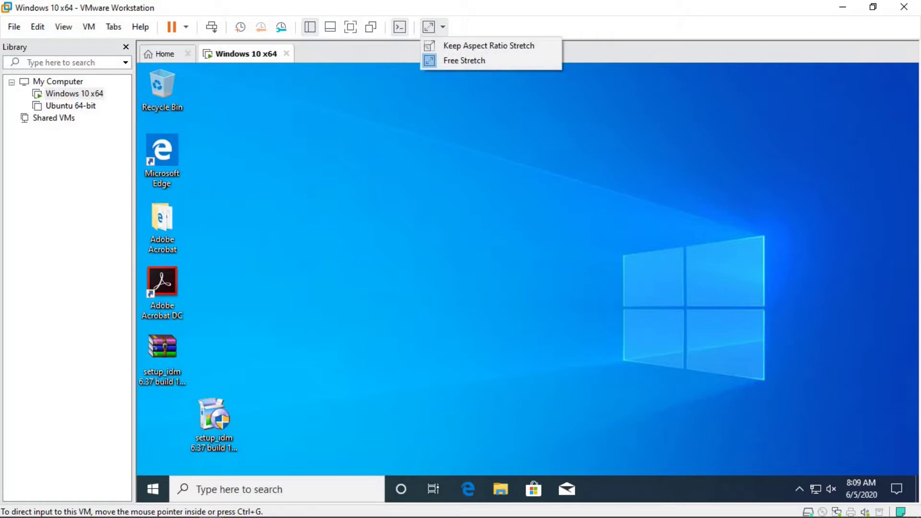
left_click(488, 46)
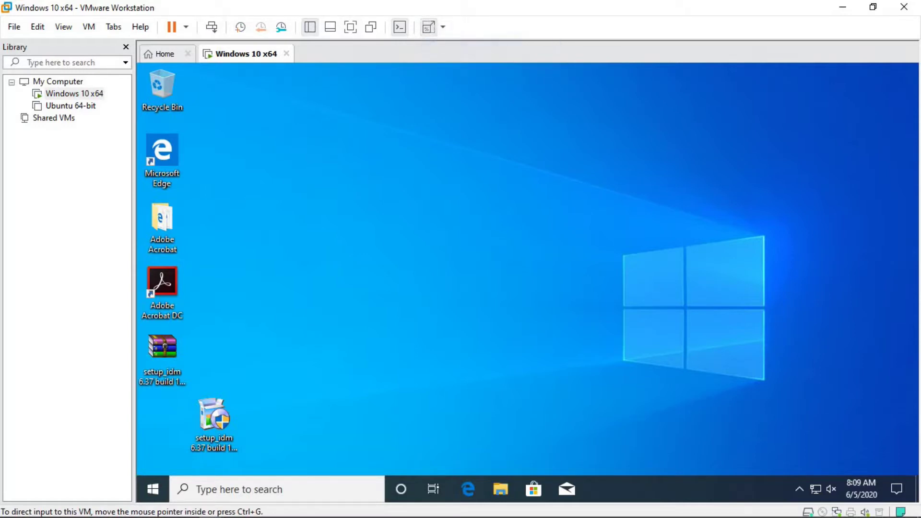
left_click(350, 27)
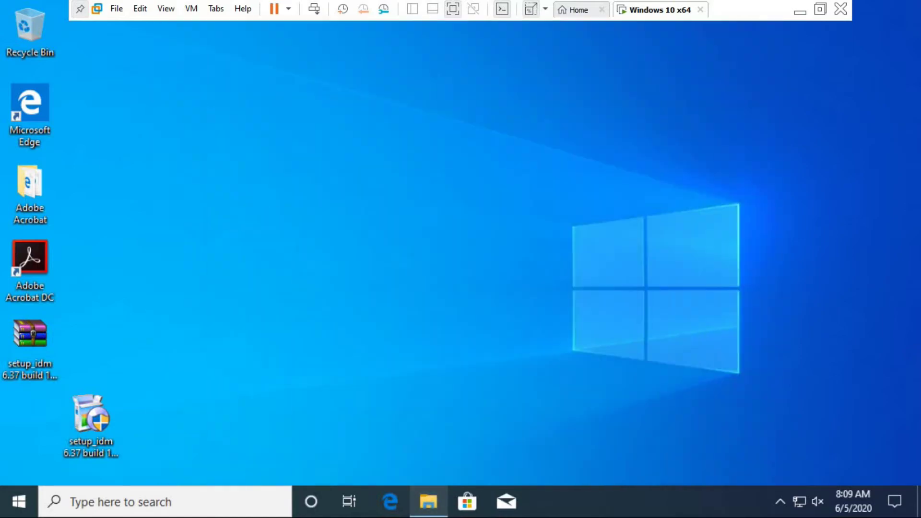
Open the system properties of This PC from File Explorer to examine the Windows edition and hardware
left_click(428, 501)
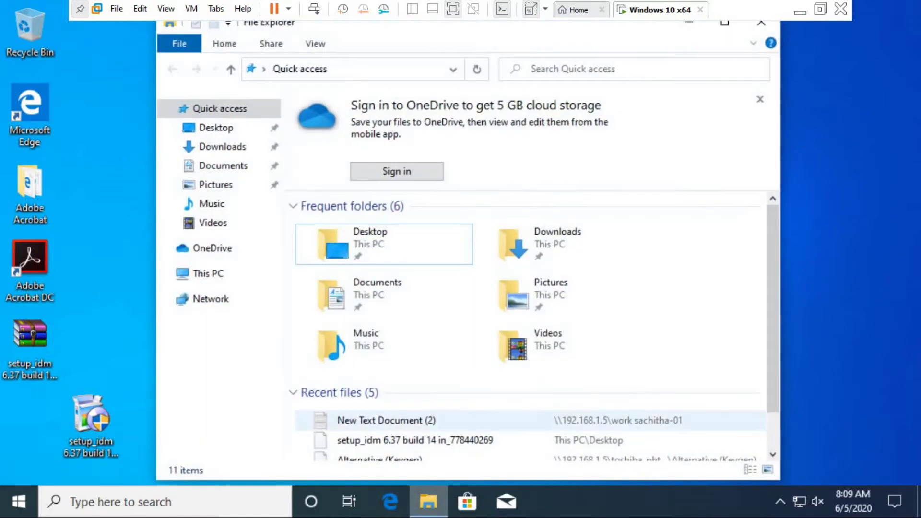
right_click(220, 273)
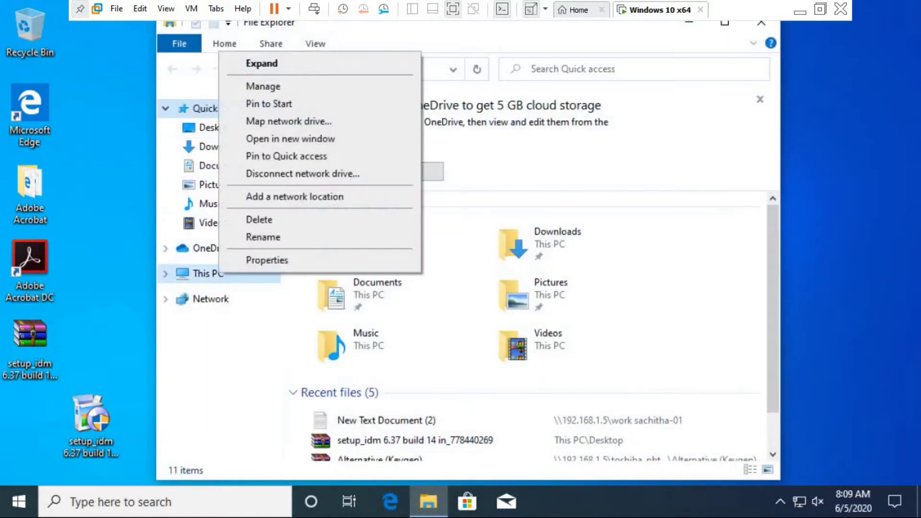
left_click(267, 260)
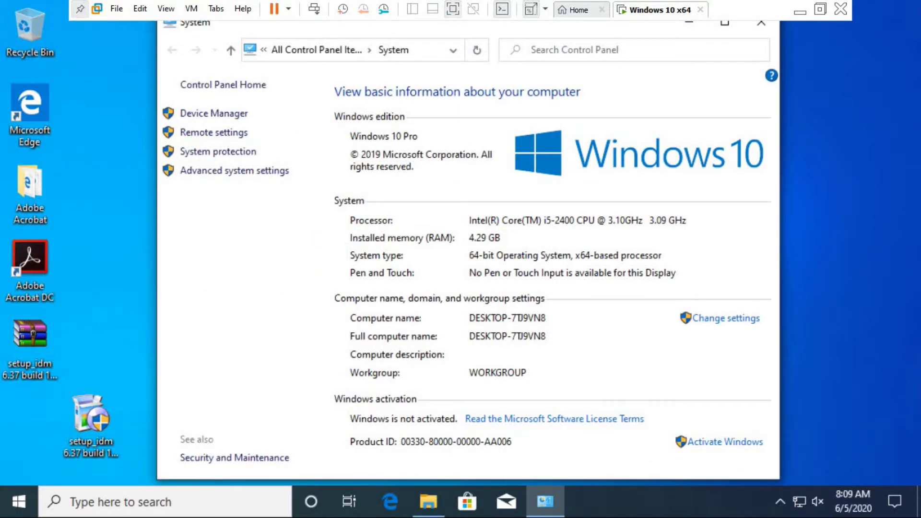
Unpin the full-screen toolbar so it hides automatically, and close the System and File Explorer windows
left_click(80, 8)
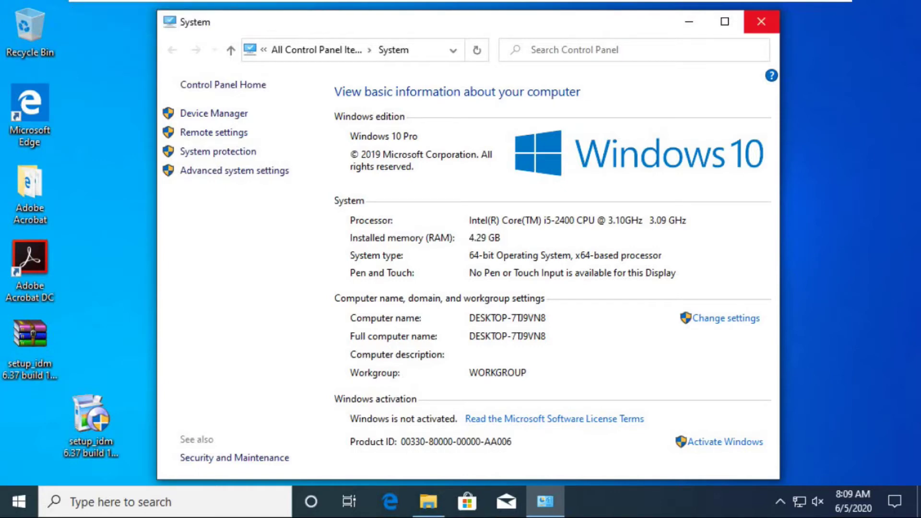
left_click(760, 21)
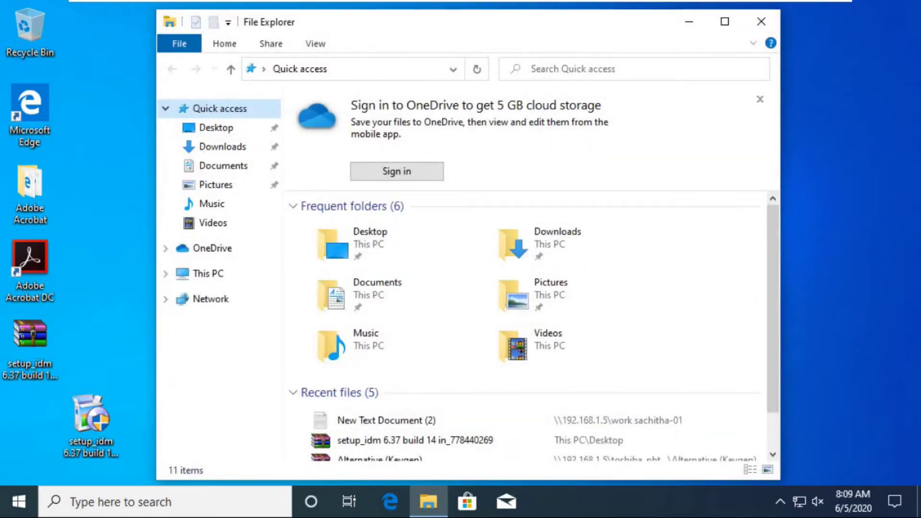
left_click(761, 21)
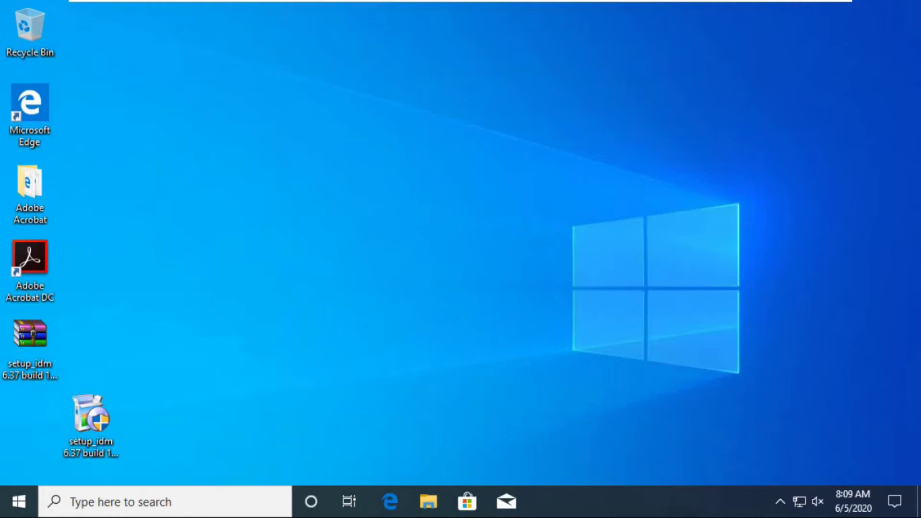
Rearrange the desktop icons into a single column and refresh the desktop
right_click(371, 225)
left_click(401, 270)
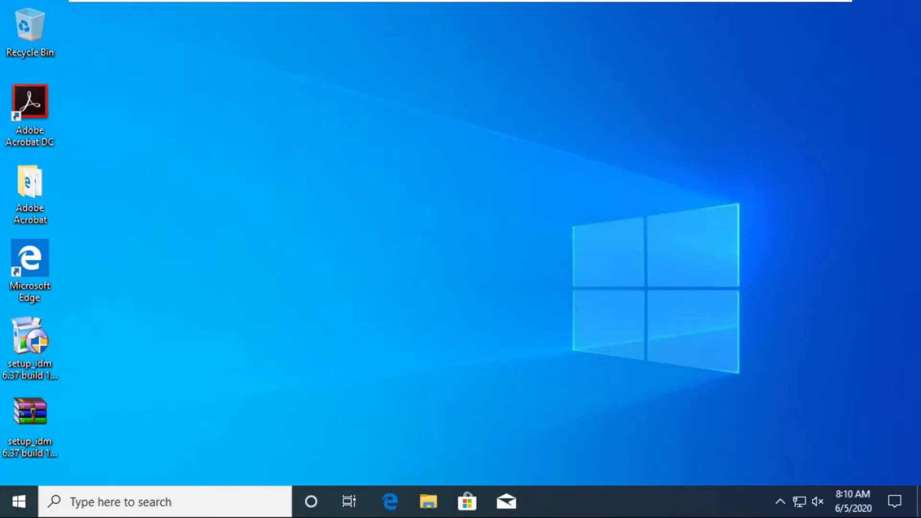
right_click(467, 237)
left_click(501, 284)
Open the Recovery page under Update & Security in Windows Settings
key("super")
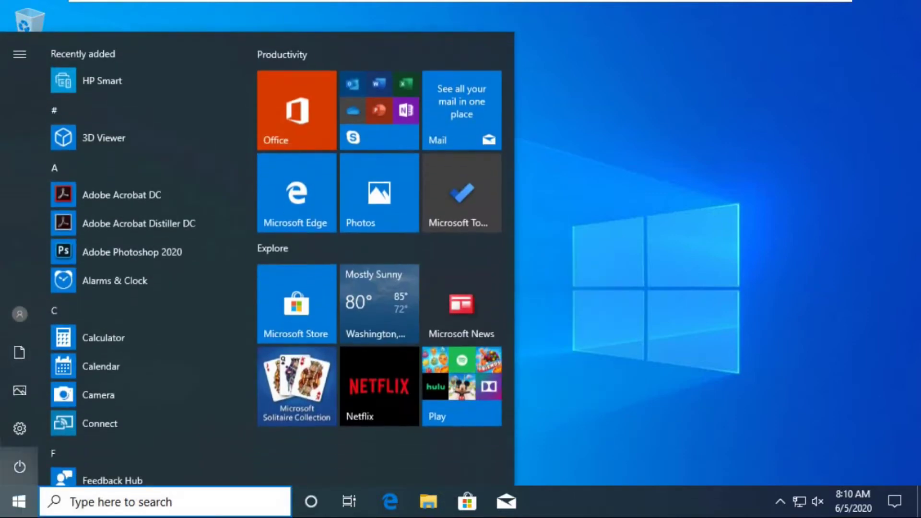
key("super")
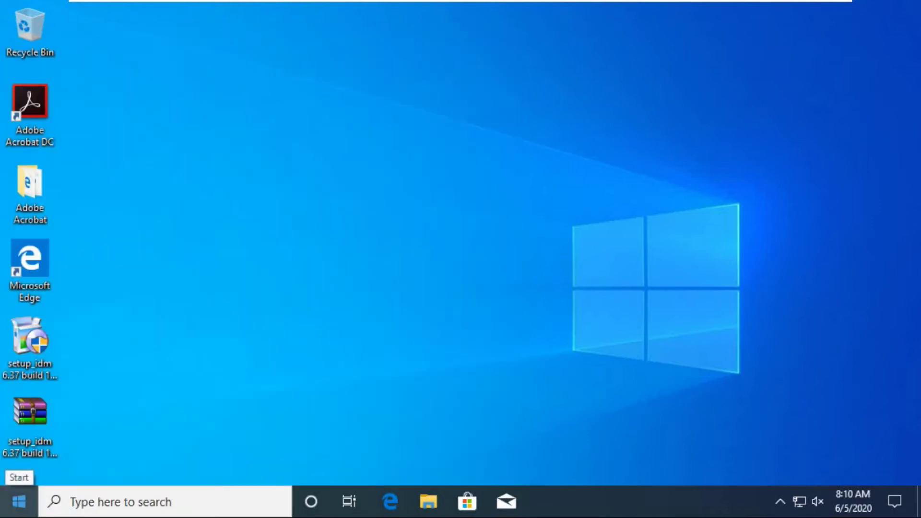
left_click(19, 501)
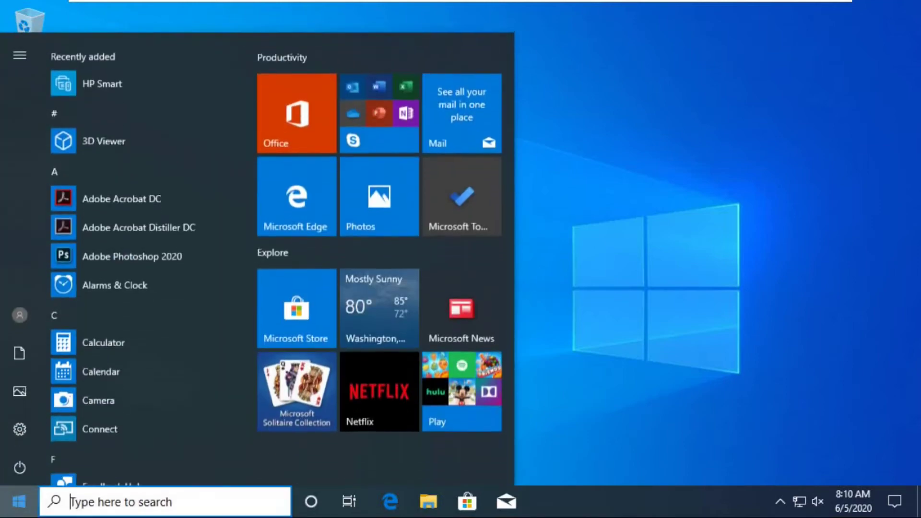
left_click(57, 429)
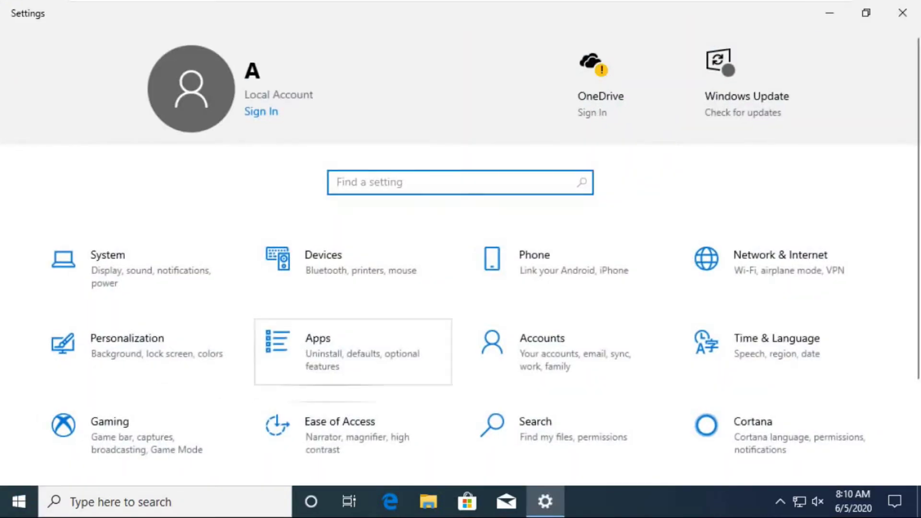
scroll(352, 331, "down", 3)
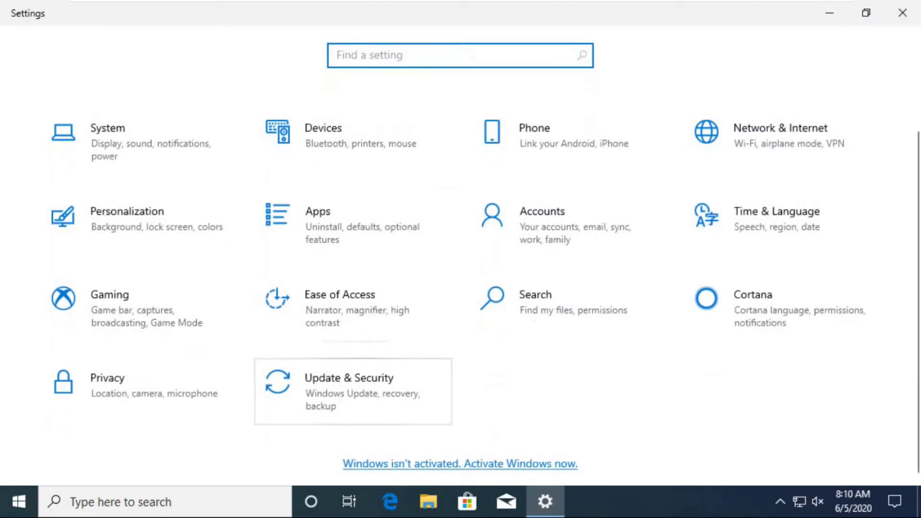
scroll(352, 365, "up", 3)
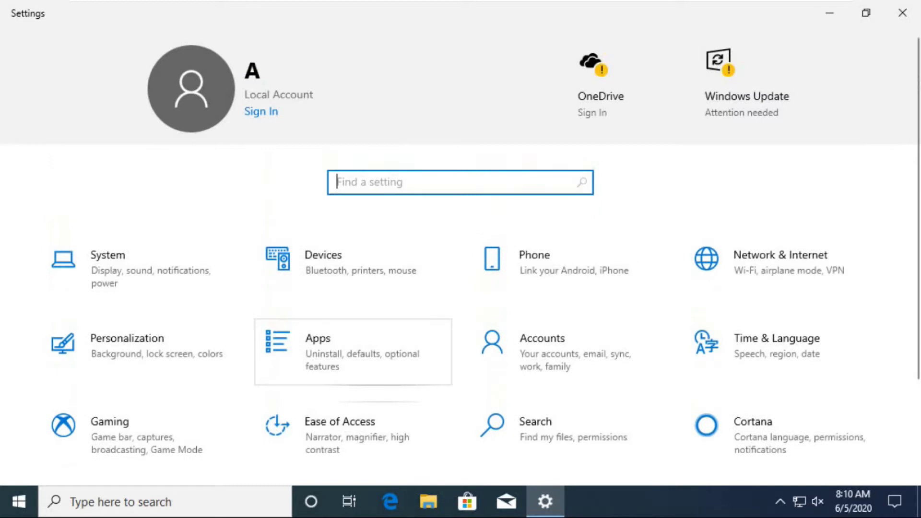
scroll(352, 364, "down", 3)
left_click(353, 391)
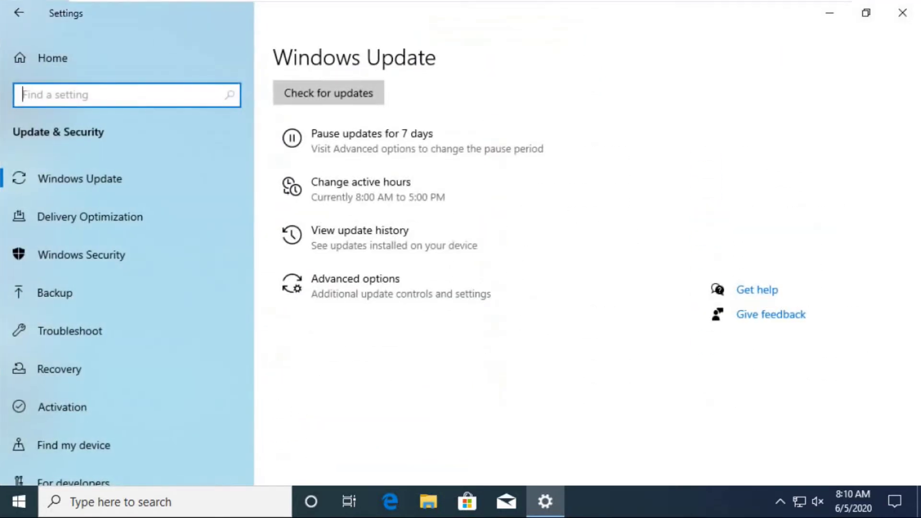
scroll(72, 364, "down", 1)
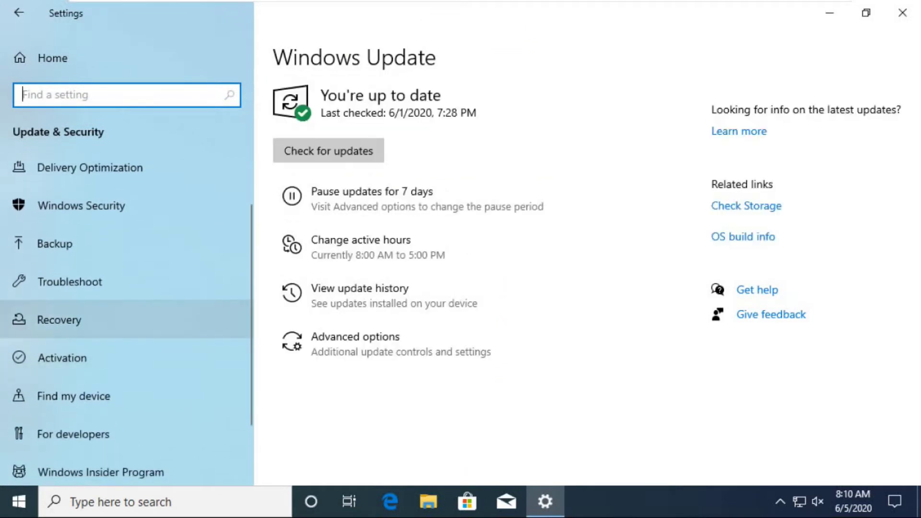
left_click(144, 319)
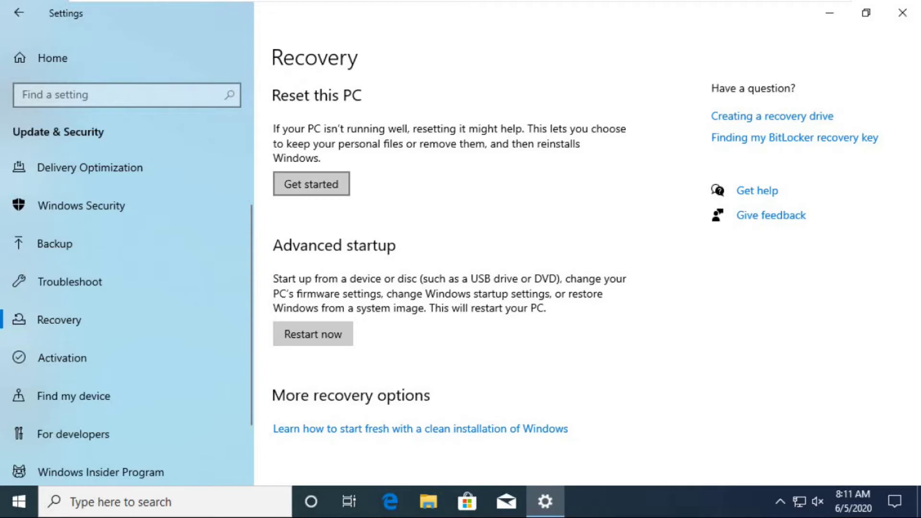
Minimize Settings, review the installed programs in Control Panel's Programs and Features, and return to the Recovery page
left_click(830, 13)
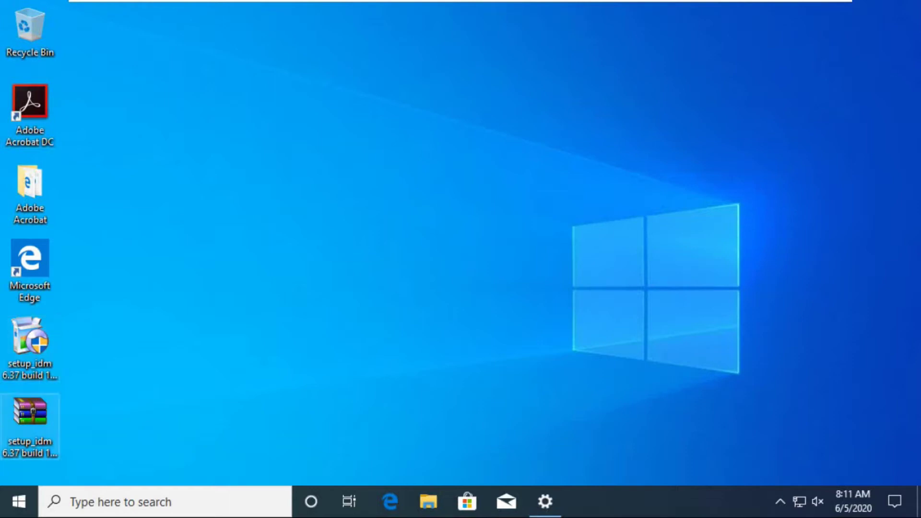
double_click(29, 417)
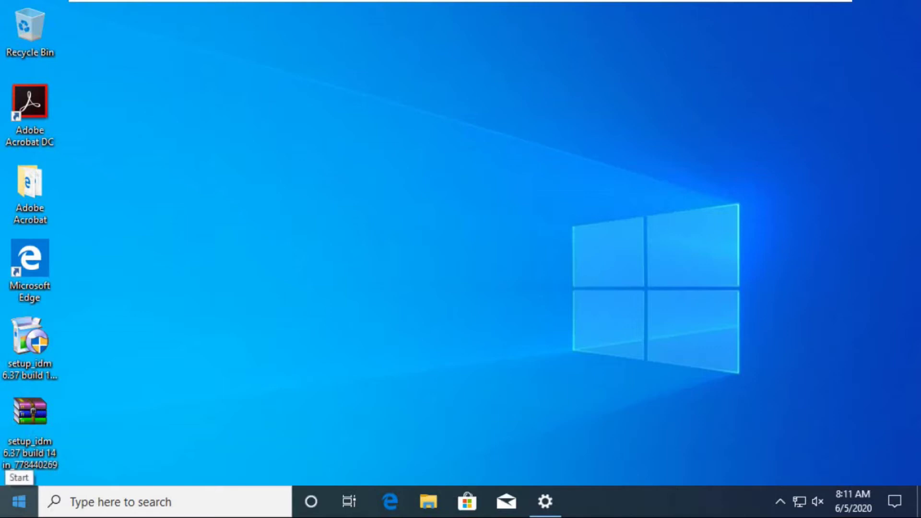
left_click(18, 501)
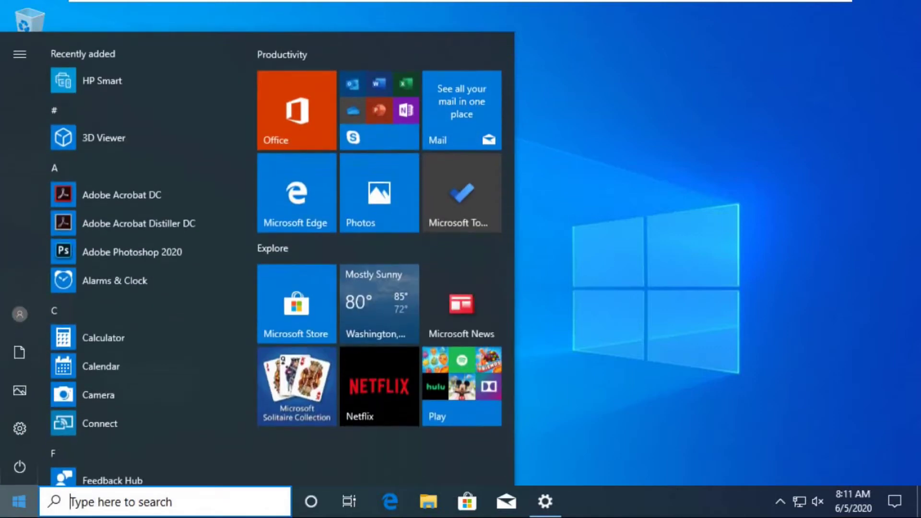
type("co")
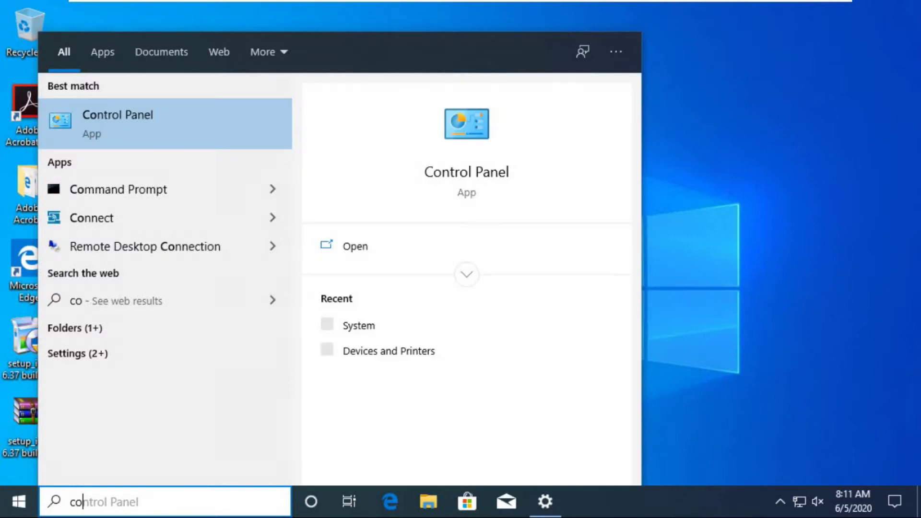
key("Return")
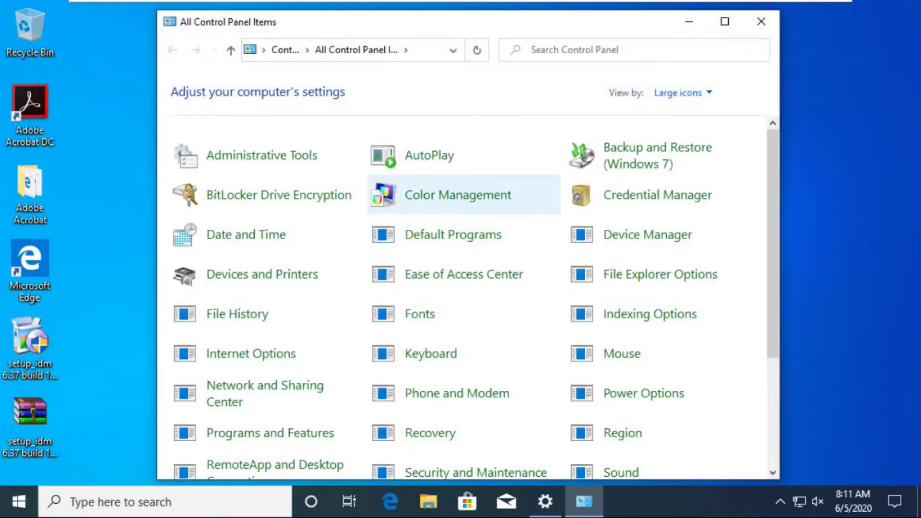
scroll(464, 258, "down", 2)
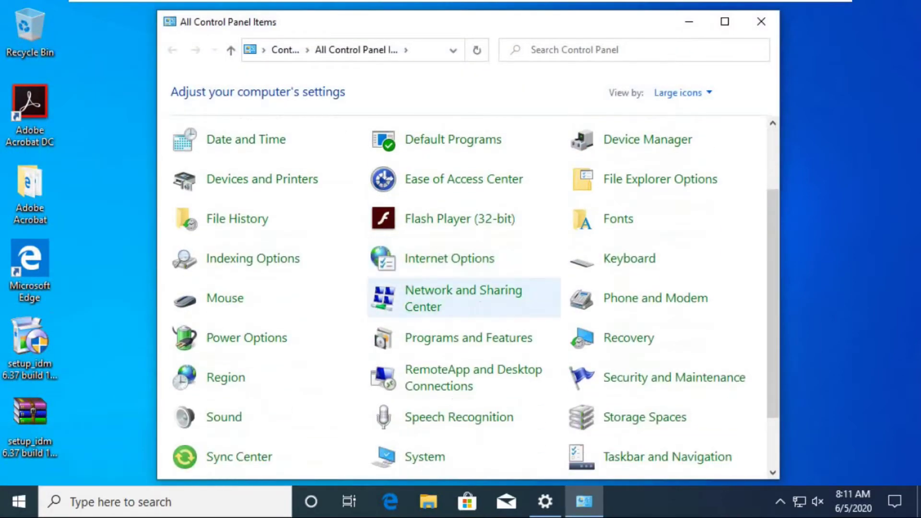
left_click(468, 338)
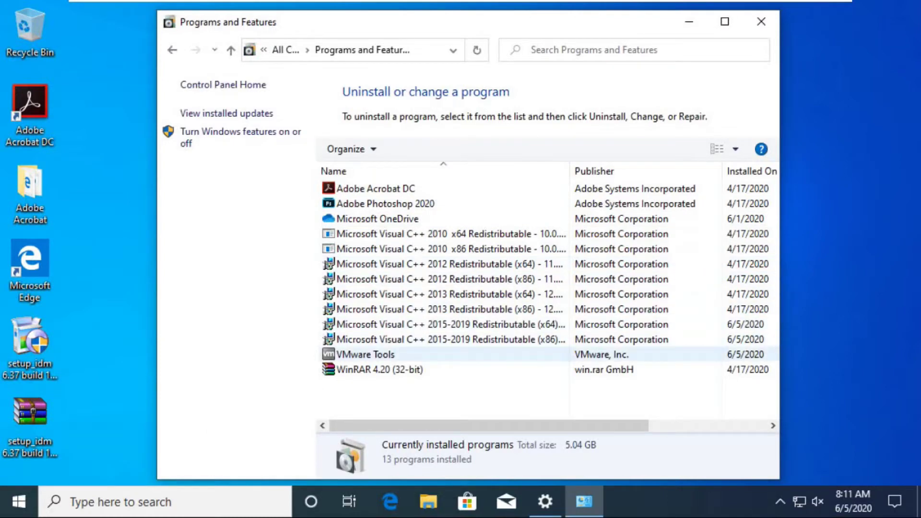
left_click_drag(489, 425, 559, 426)
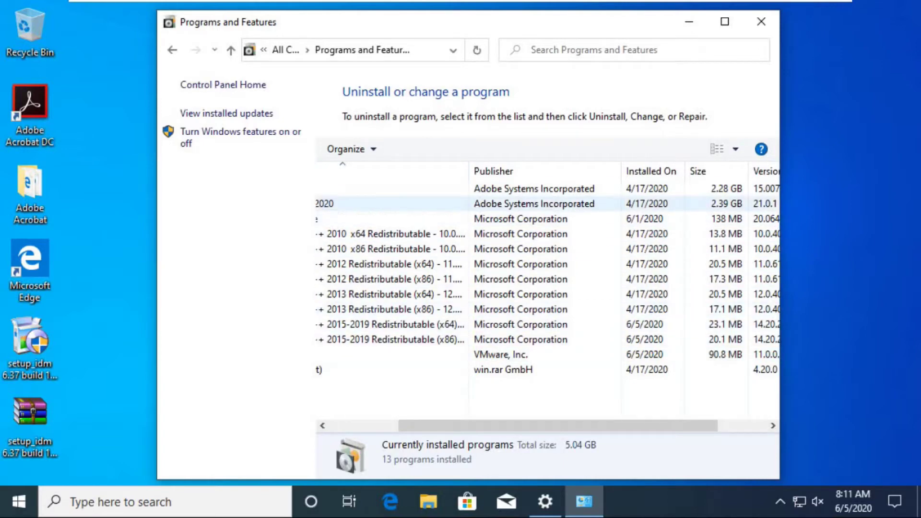
left_click(761, 22)
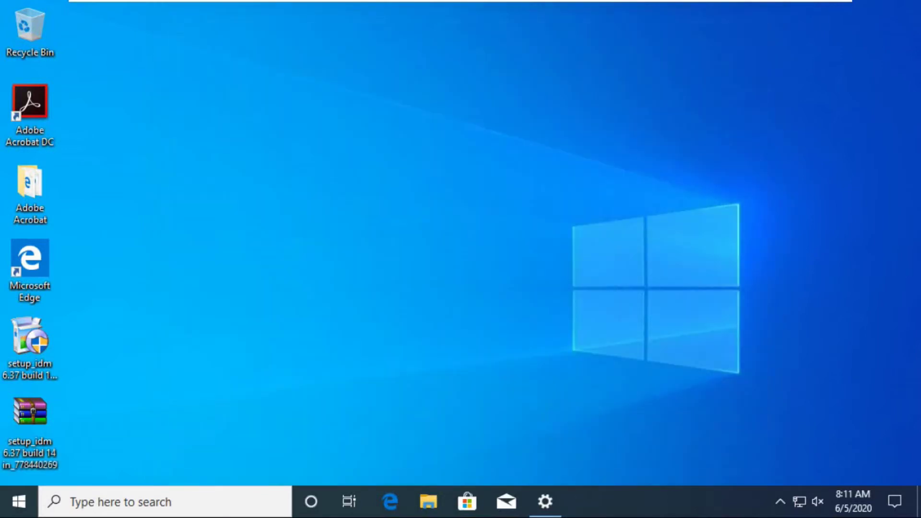
left_click(545, 501)
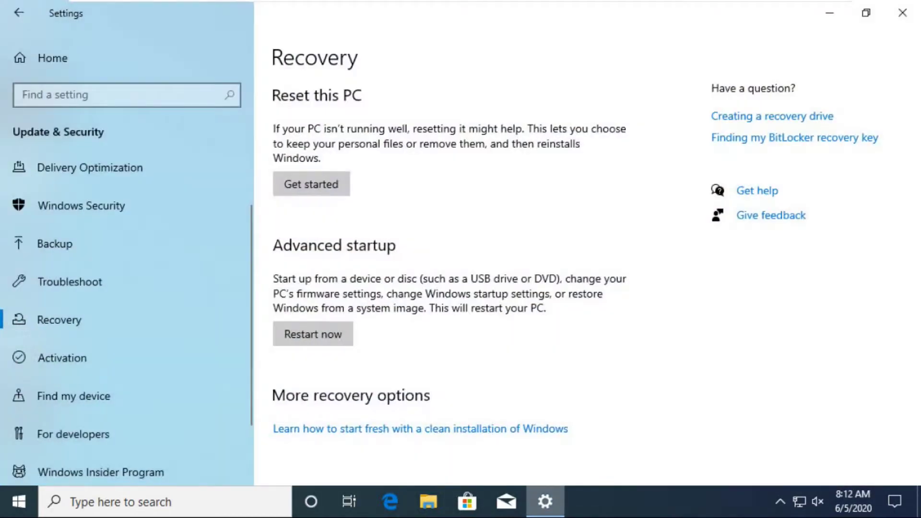
Close Settings and open the Recovery page again under Update & Security in Windows Settings
left_click(902, 13)
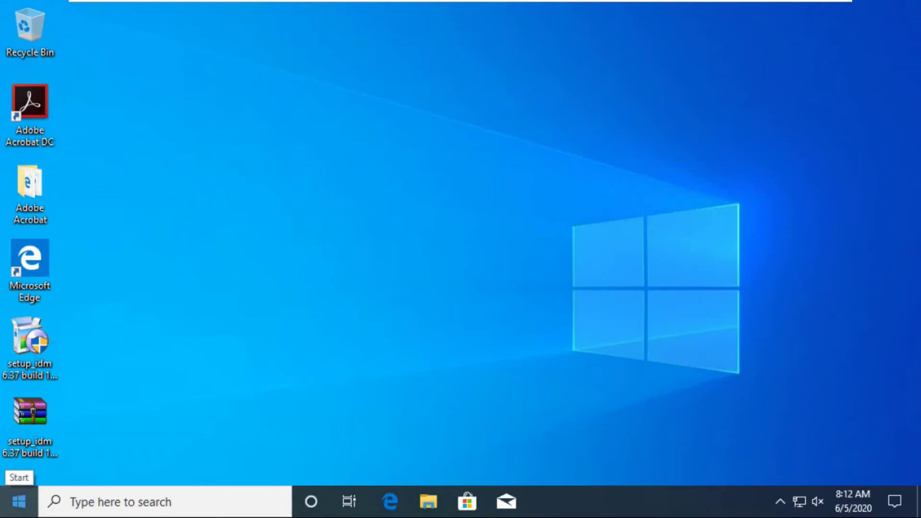
left_click(19, 502)
mouse_move(20, 428)
left_click(57, 428)
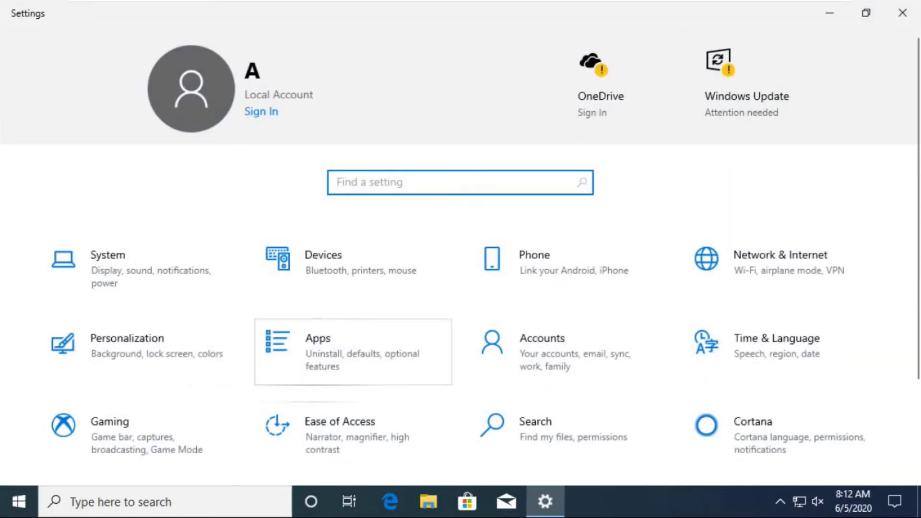
scroll(353, 353, "down", 3)
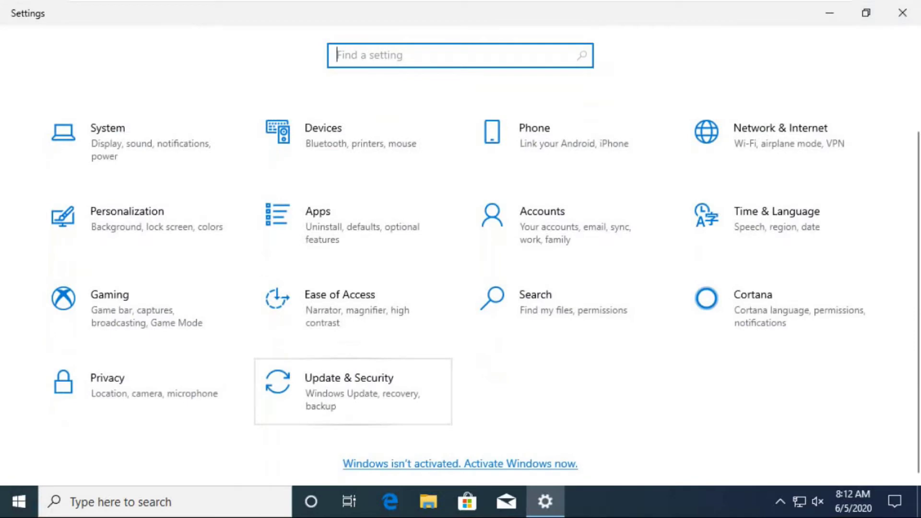
left_click(353, 389)
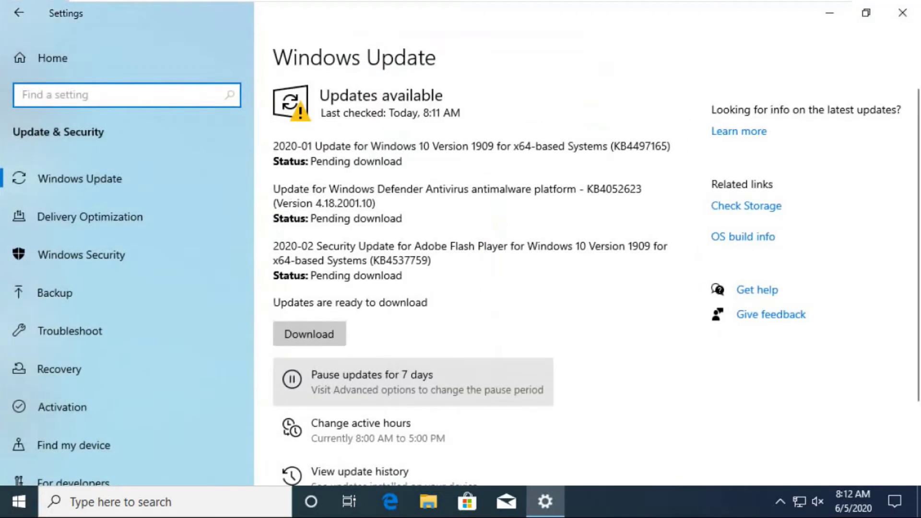
scroll(412, 379, "down", 3)
scroll(96, 366, "down", 3)
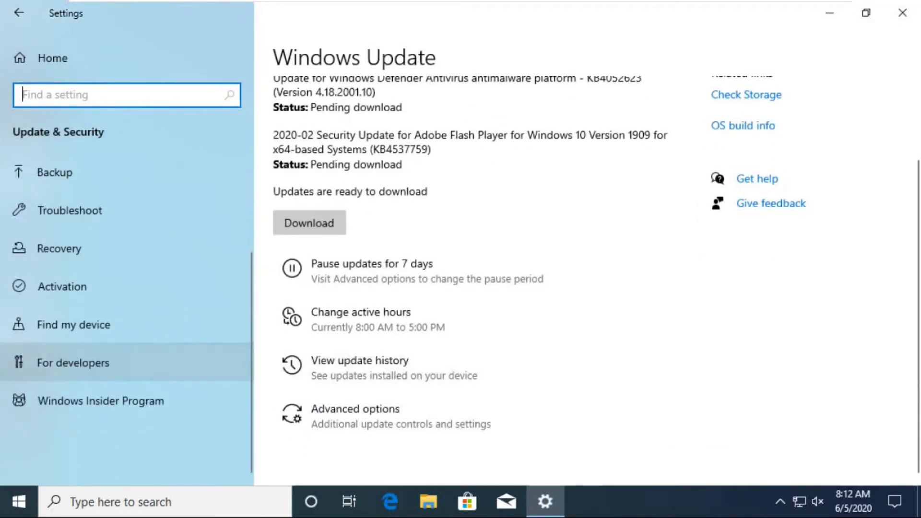
left_click(59, 248)
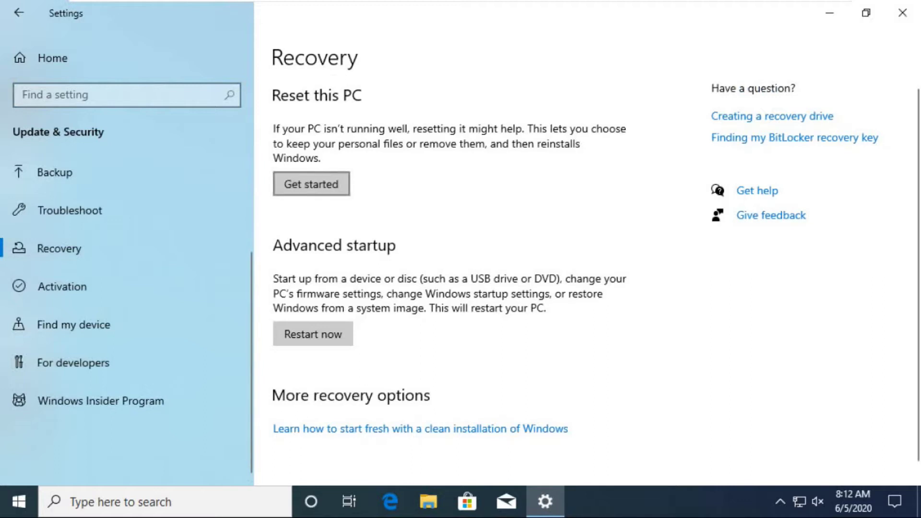
Reset this PC with the Remove everything option, leaving data erasure off, and start the reset
left_click(312, 183)
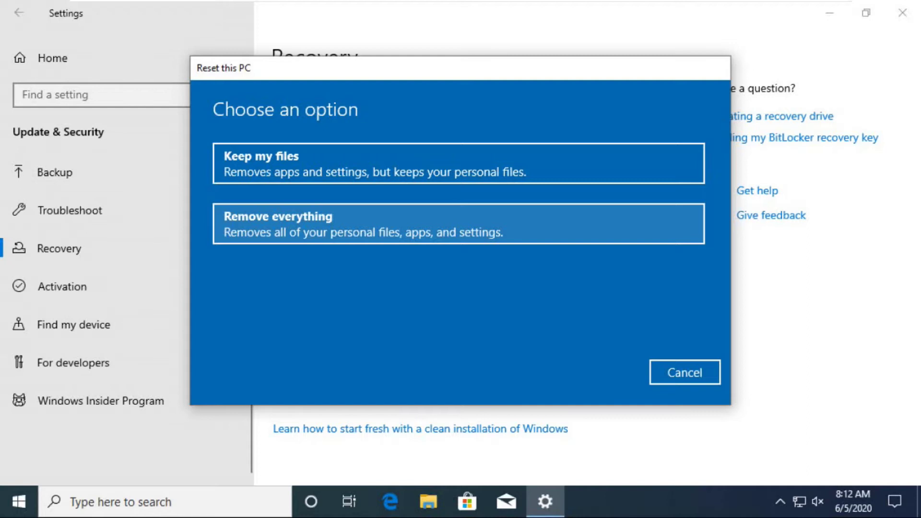
left_click(458, 224)
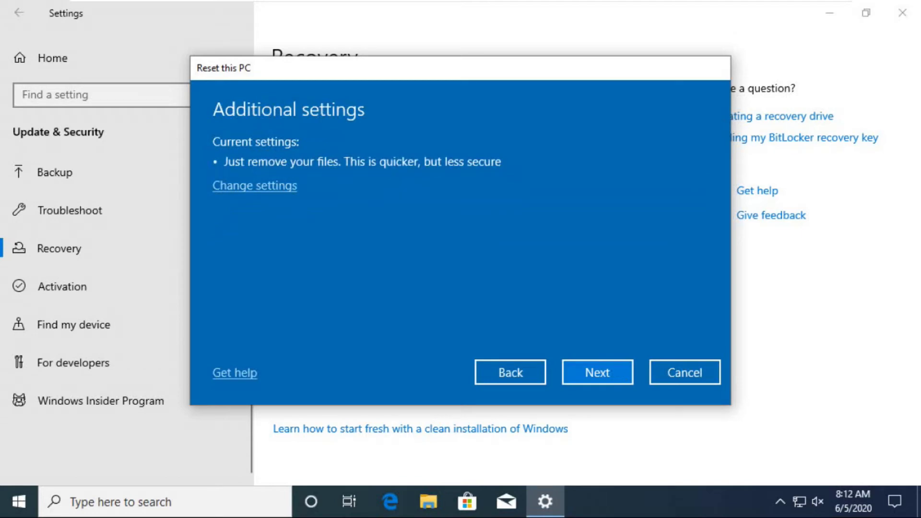
left_click(255, 186)
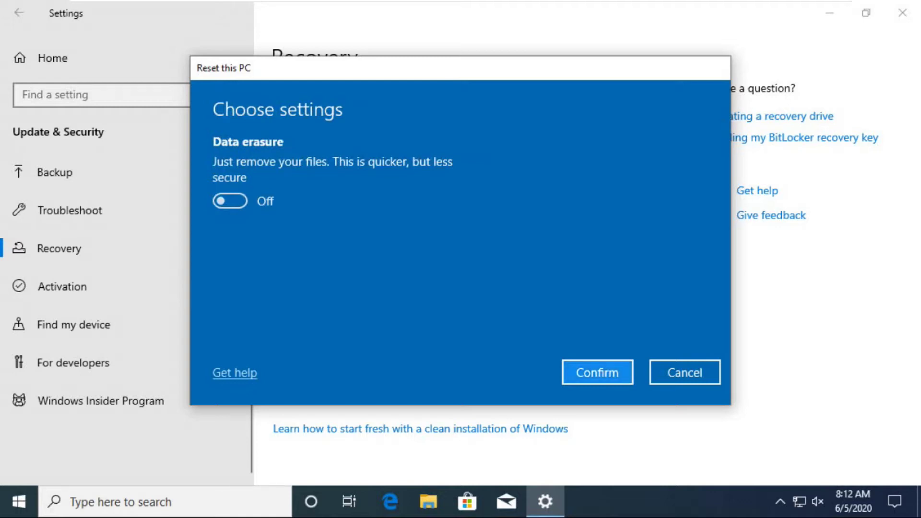
left_click(597, 372)
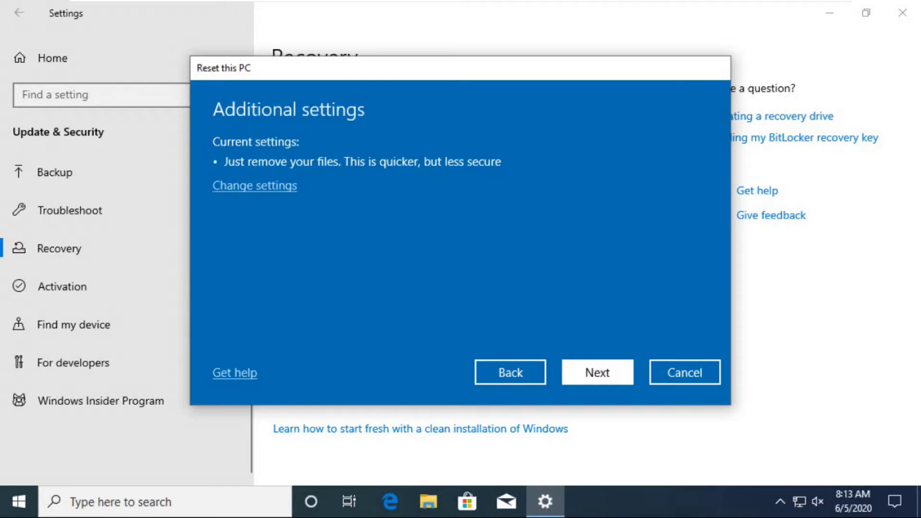
left_click(597, 372)
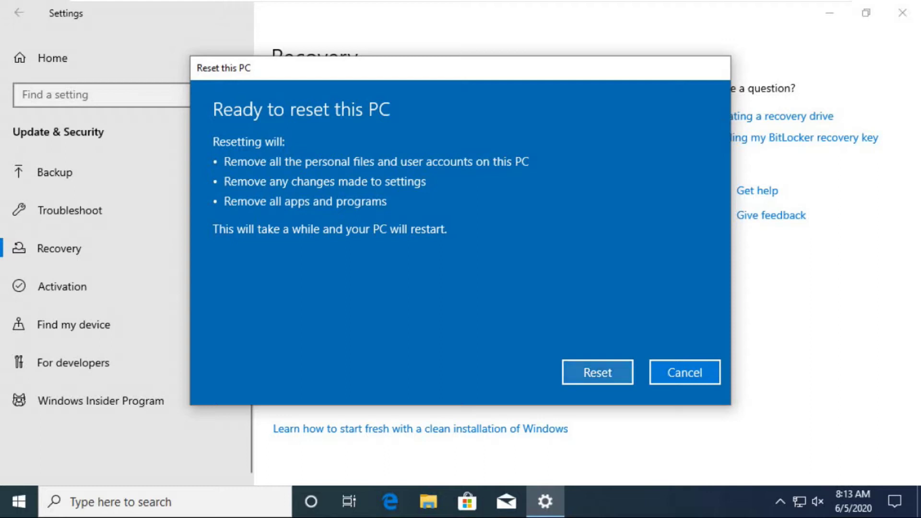
left_click(597, 372)
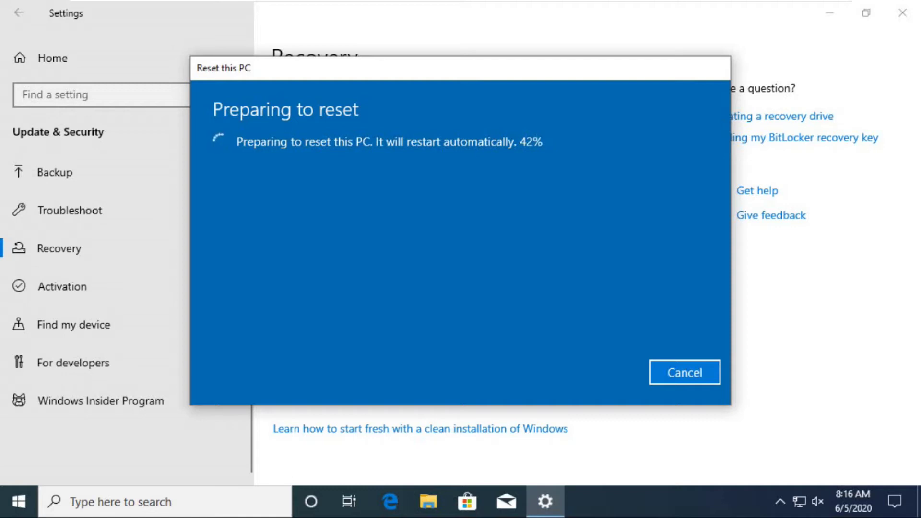
left_click_drag(445, 79, 438, 189)
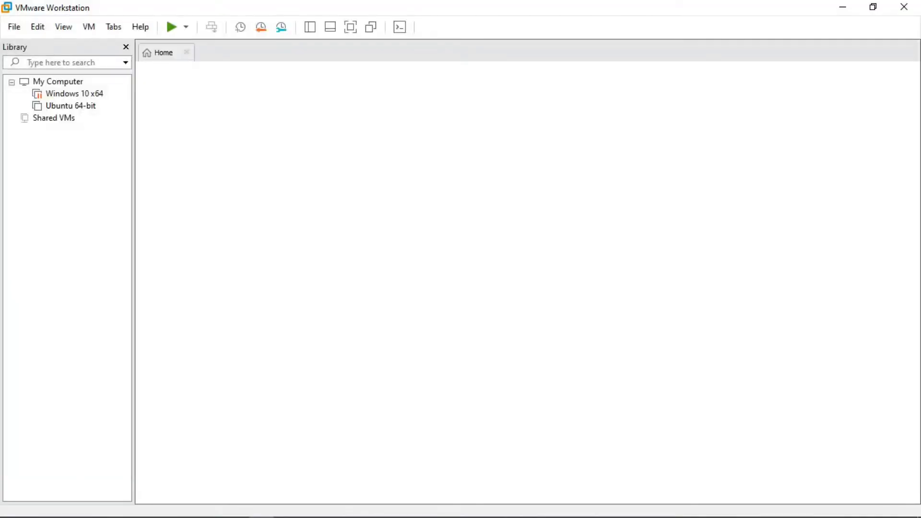
Switch to VMware Workstation and resume the suspended Windows 10 x64 virtual machine
left_click(75, 93)
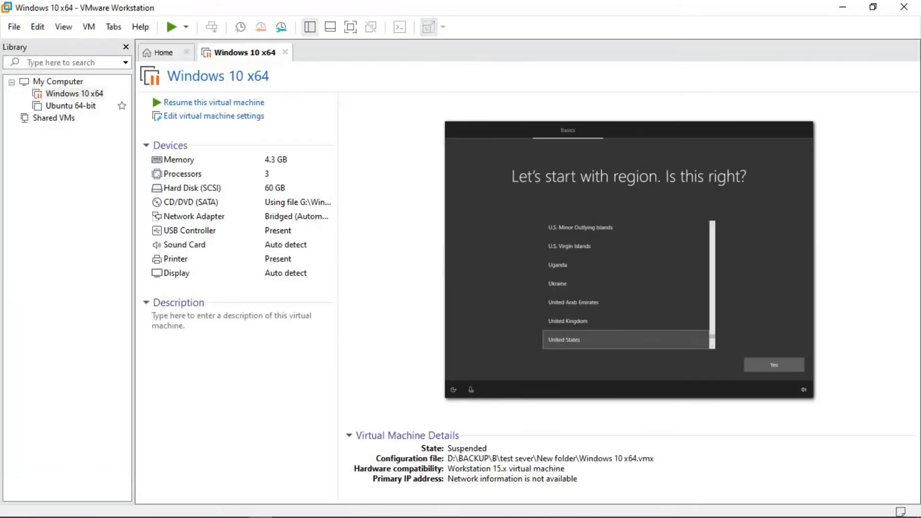
left_click(74, 93)
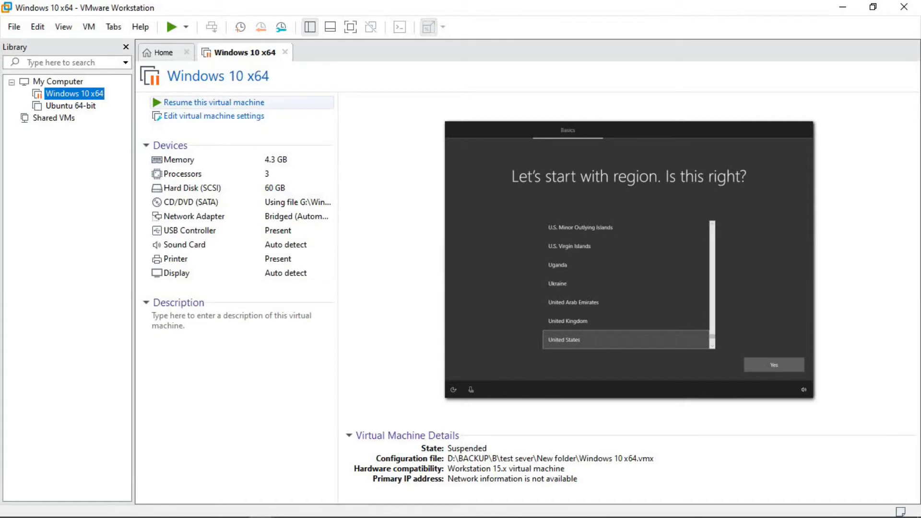
left_click(213, 102)
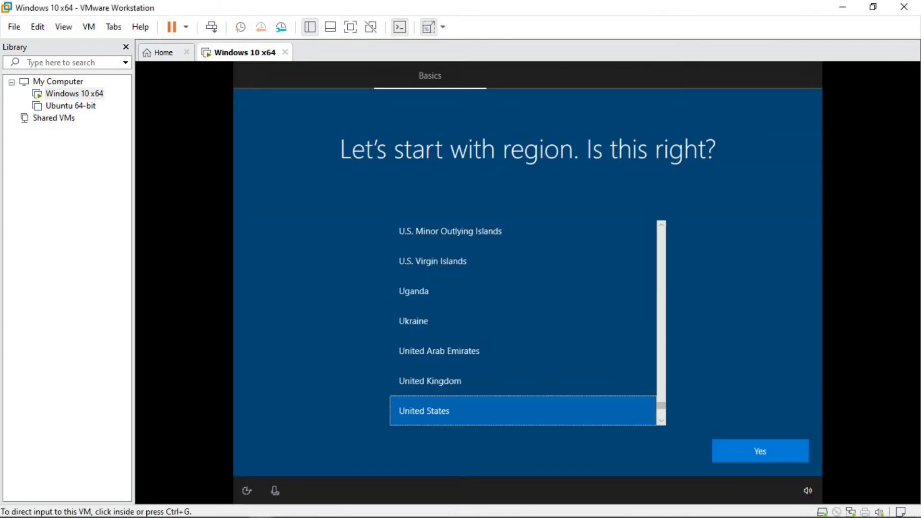
Turn off display stretching for the Windows 10 x64 virtual machine and show it in full screen
scroll(523, 321, "down", 5)
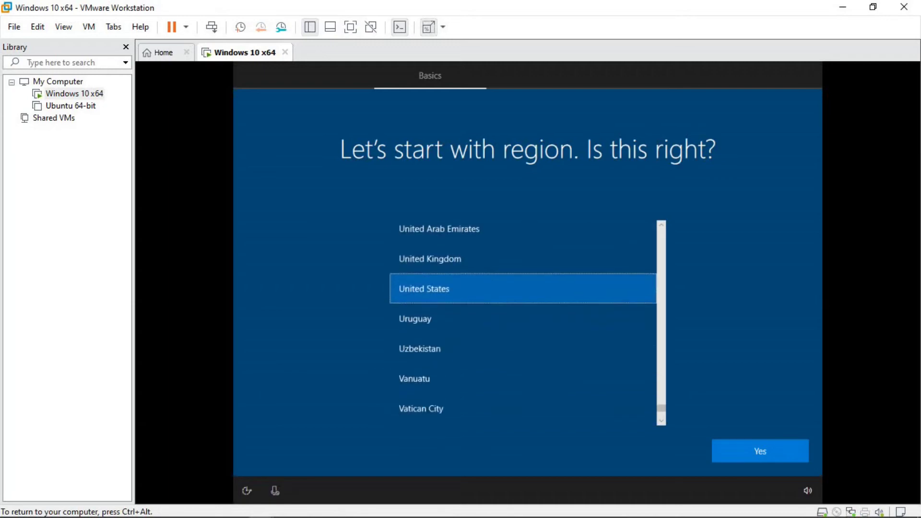
key("ctrl+alt")
left_click(429, 28)
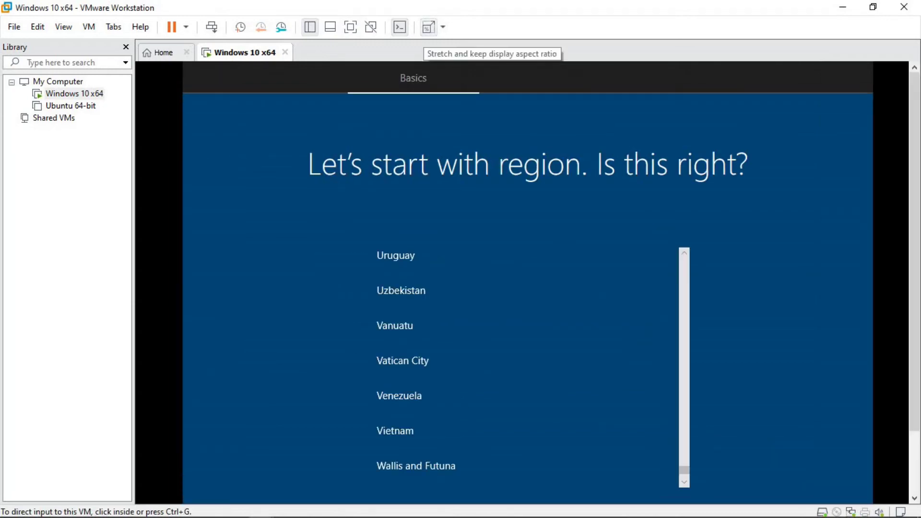
left_click(351, 27)
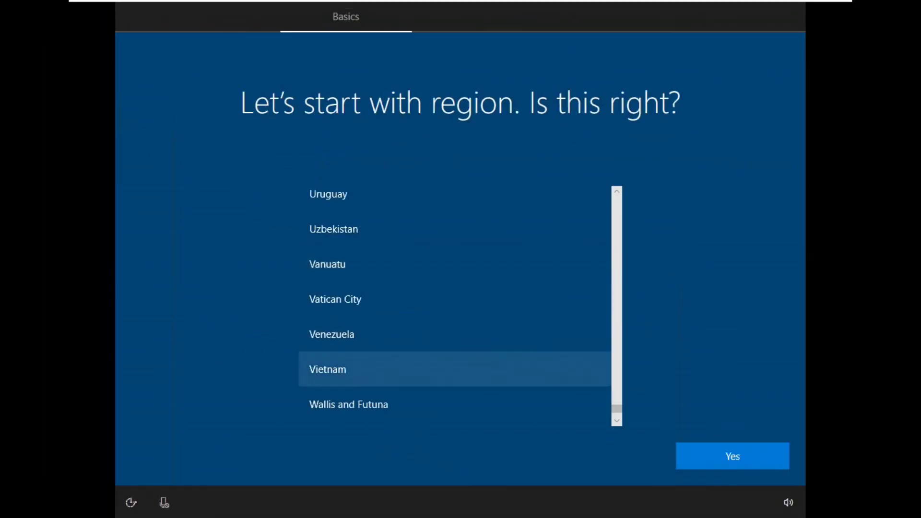
Set the region to Sri Lanka in the Windows setup and continue to the keyboard layout
key("Tab")
scroll(432, 331, "up", 2)
scroll(431, 229, "down", 8)
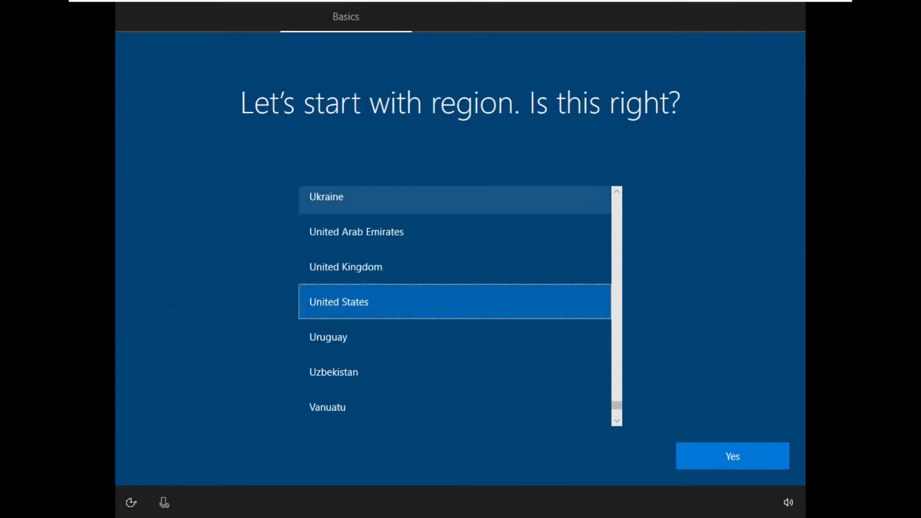
scroll(432, 355, "up", 6)
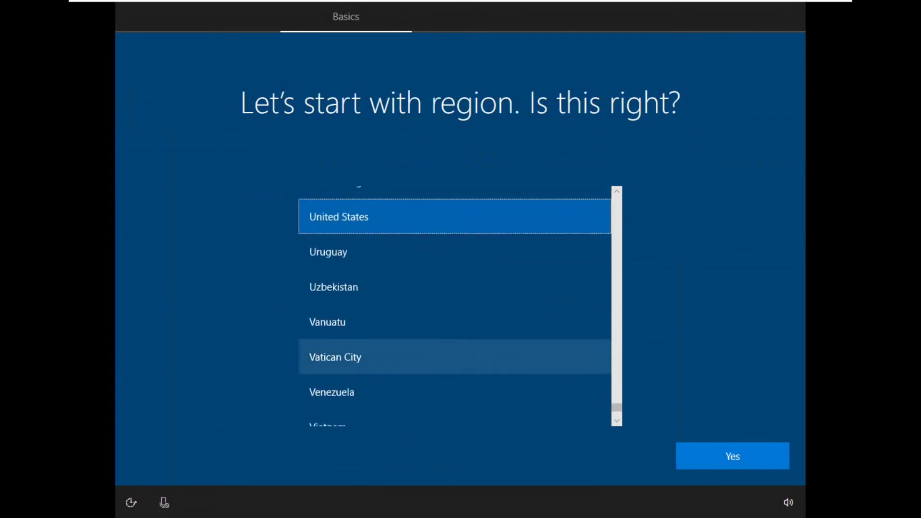
scroll(431, 369, "up", 6)
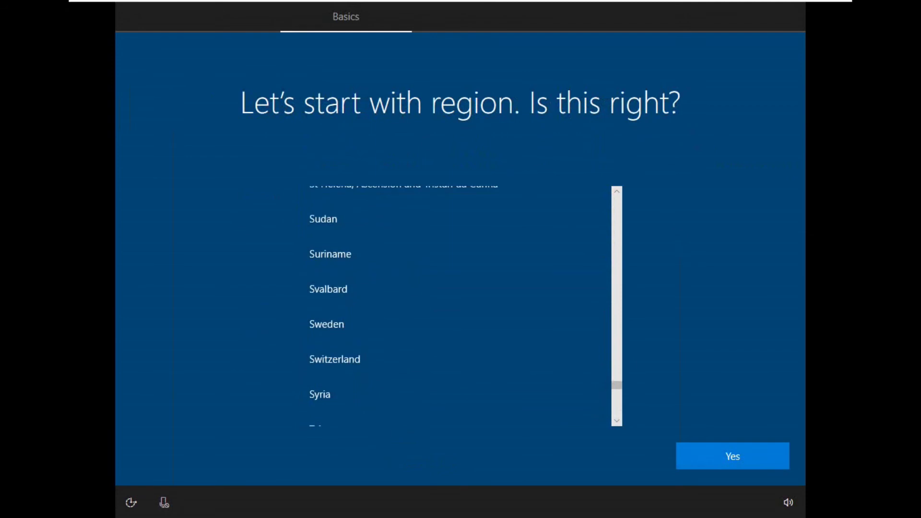
scroll(432, 370, "up", 3)
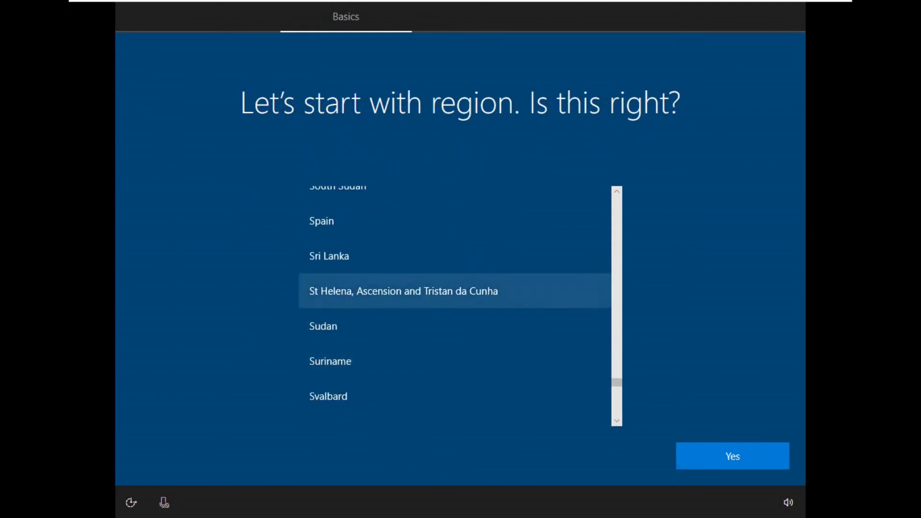
left_click(335, 256)
key("Return")
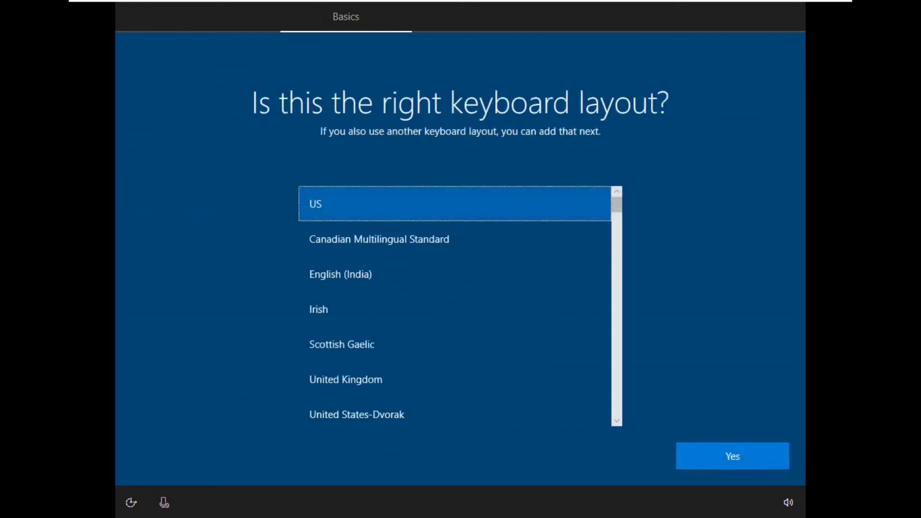
Accept the US keyboard layout and skip adding a second layout
key("Return")
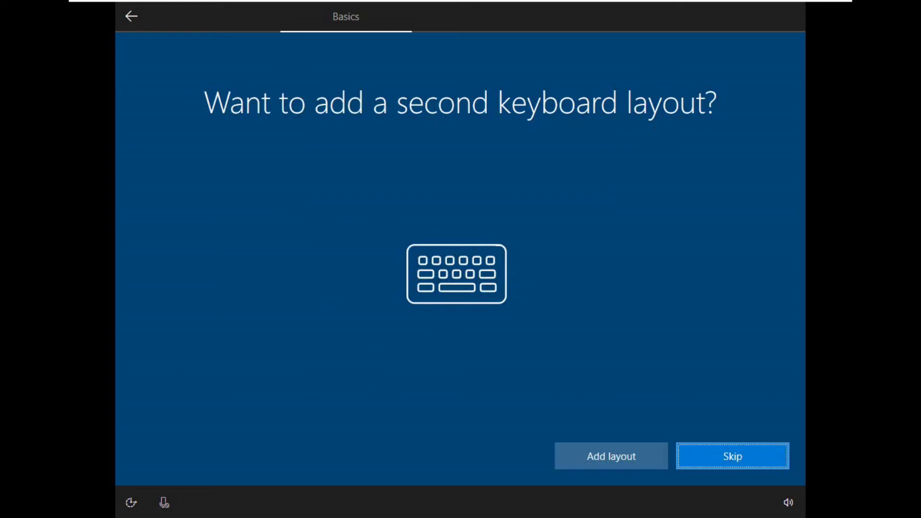
key("Return")
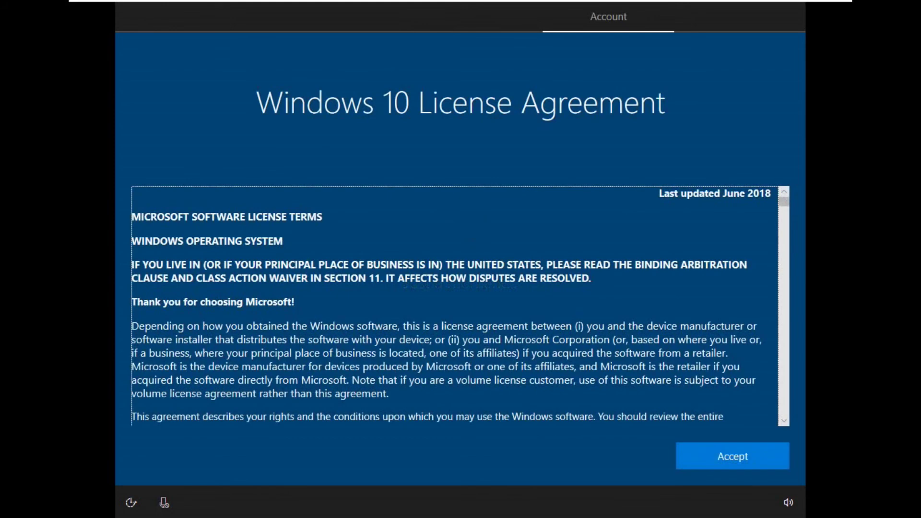
Look through the beginning of the Windows 10 License Agreement and accept it
scroll(455, 305, "down", 3)
scroll(455, 305, "up", 3)
scroll(455, 305, "down", 3)
scroll(454, 305, "up", 3)
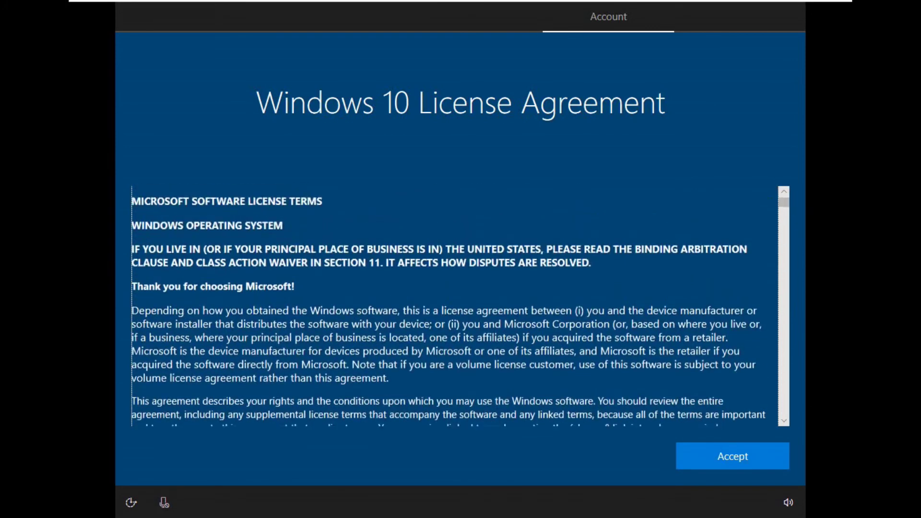
key("Return")
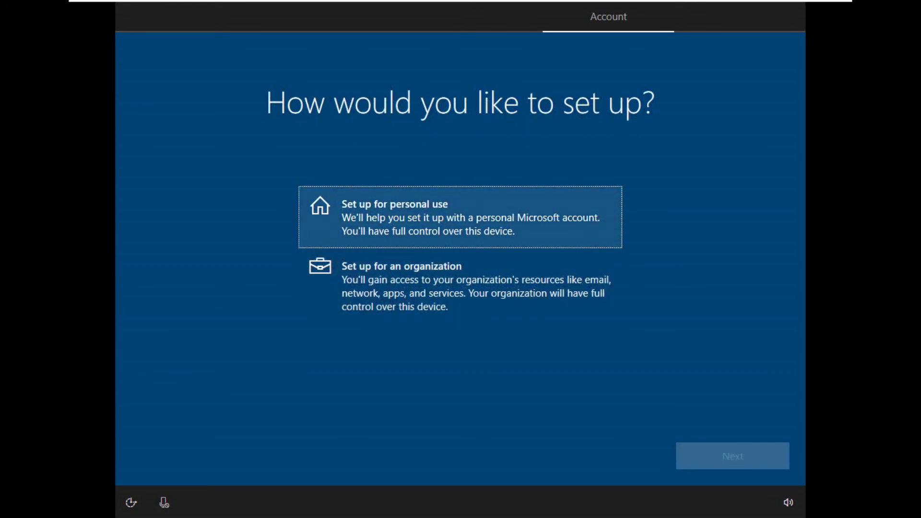
Set up Windows for personal use with an offline account and the limited experience
left_click(460, 217)
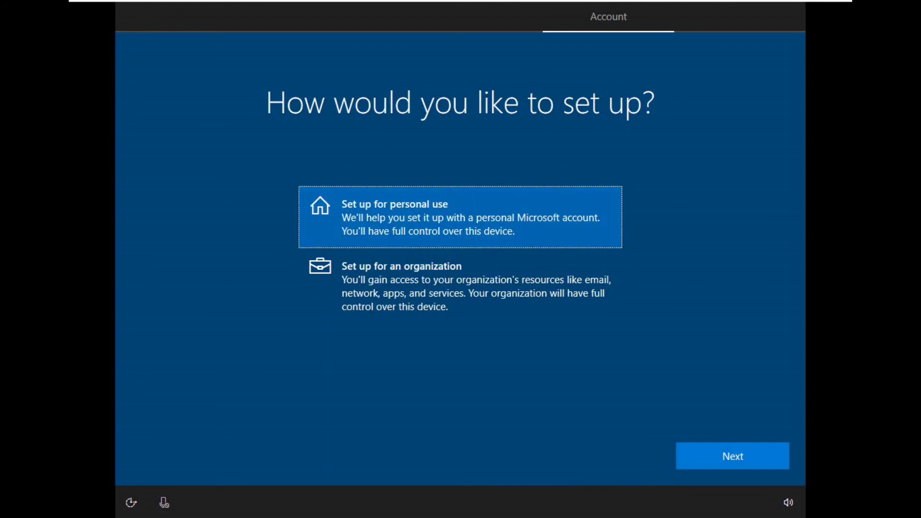
left_click(732, 456)
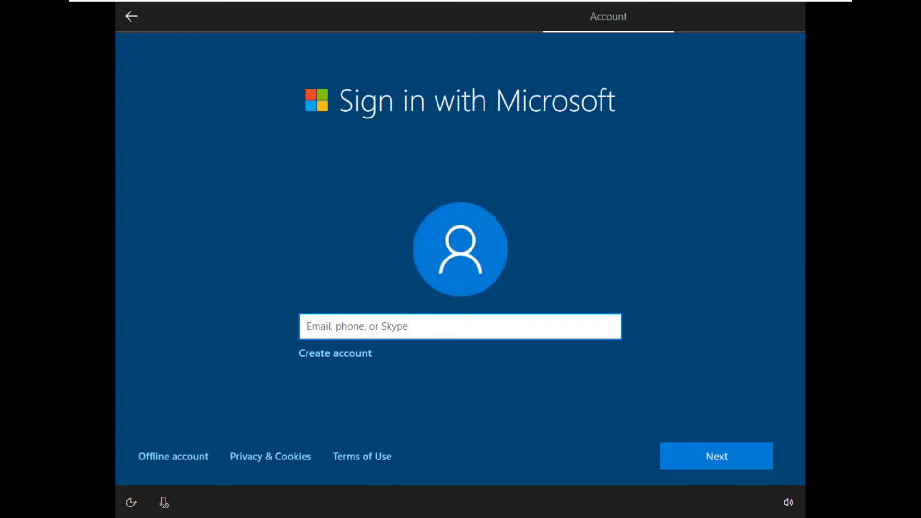
key("Tab")
key("Tab")
key("Return")
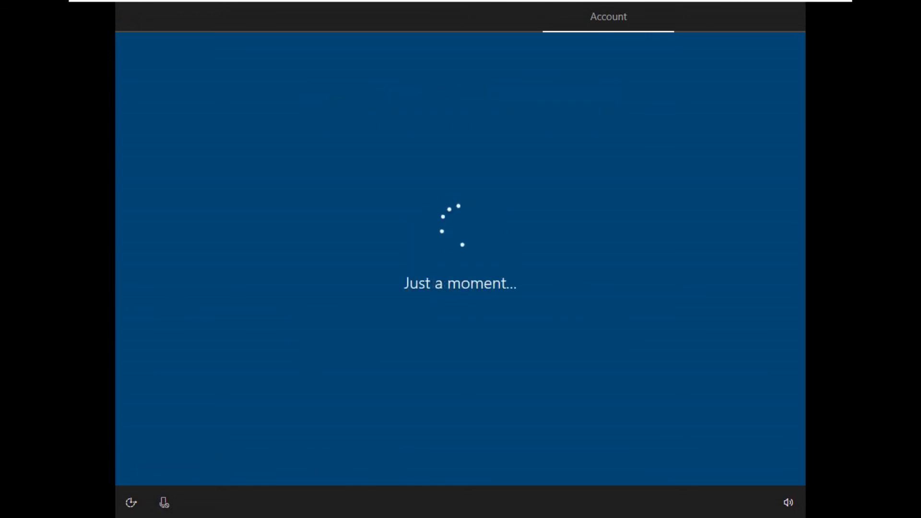
key("Tab")
key("Tab")
key("Tab")
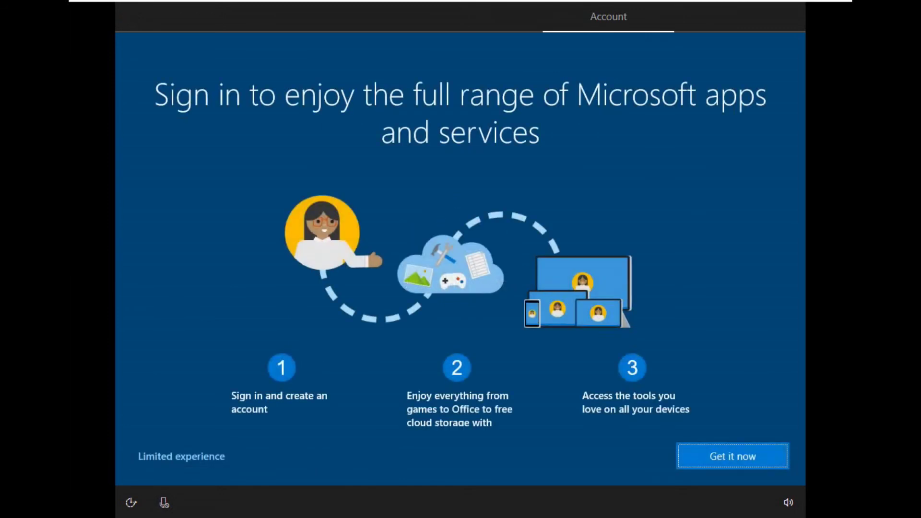
key("shift+Tab")
key("shift+Tab")
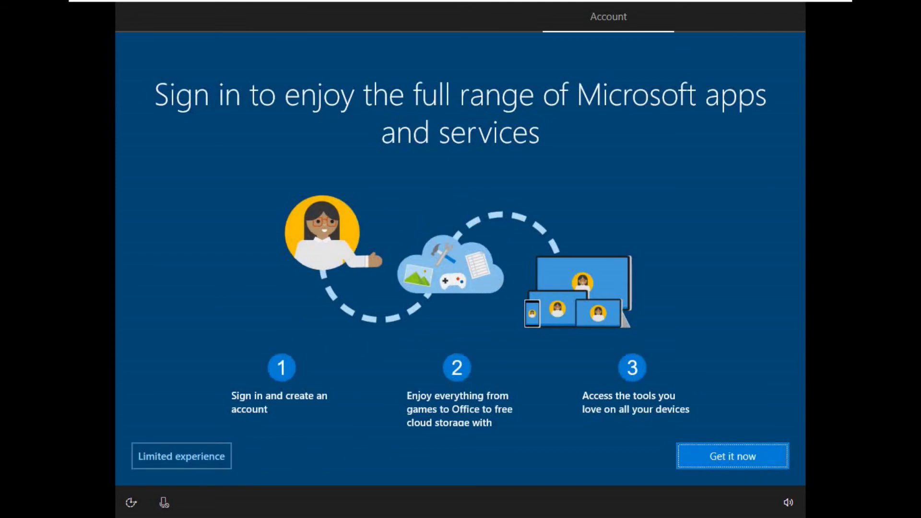
key("Return")
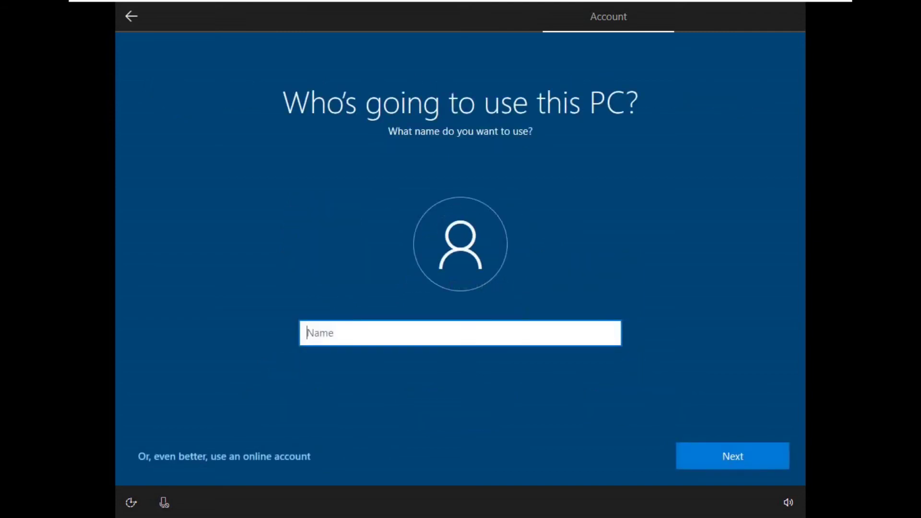
Enter a user name for the offline account and continue without setting a password
type("SCHITHA COMPUTER HEL")
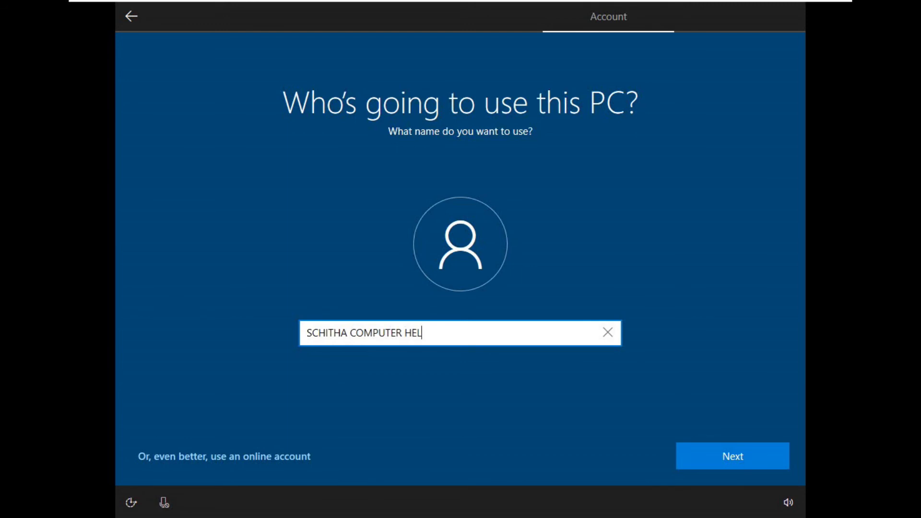
key("BackSpace")
key("BackSpace")
key("BackSpace")
type("hel")
key("BackSpace")
key("BackSpace")
key("BackSpace")
key("Return")
key("Return")
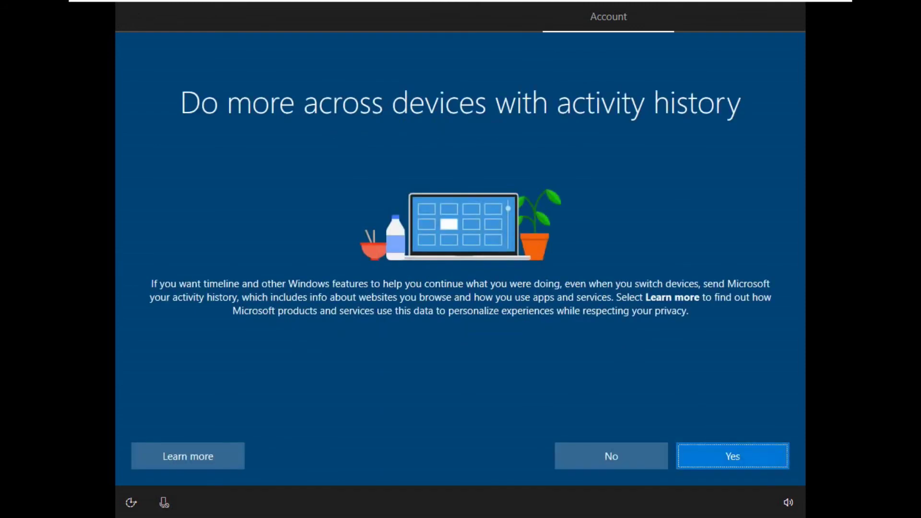
Agree to send activity history and accept the default privacy settings for the device
key("Return")
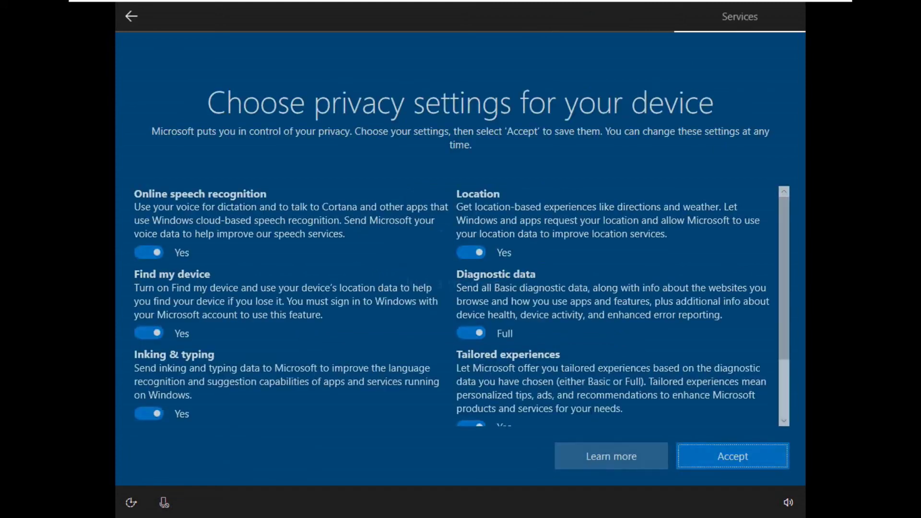
key("Return")
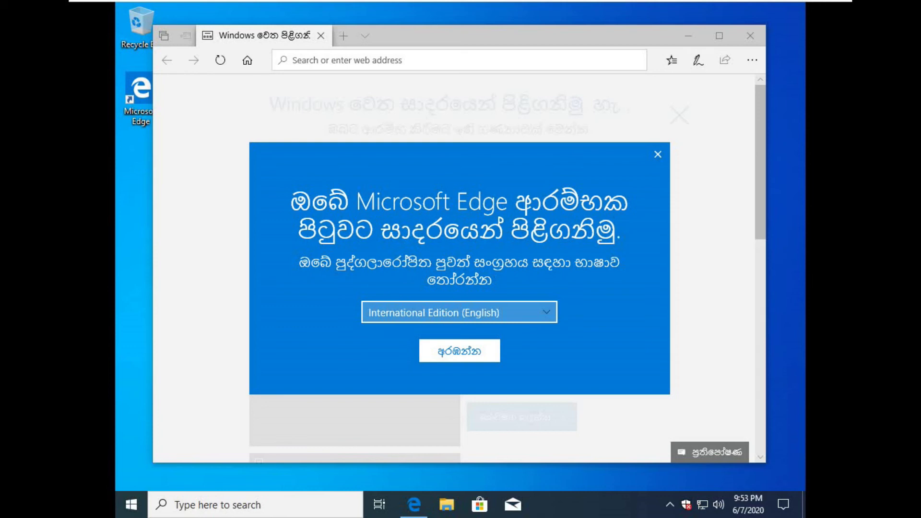
Accept International Edition (English) as the Microsoft Edge news feed language and close the browser
left_click(459, 351)
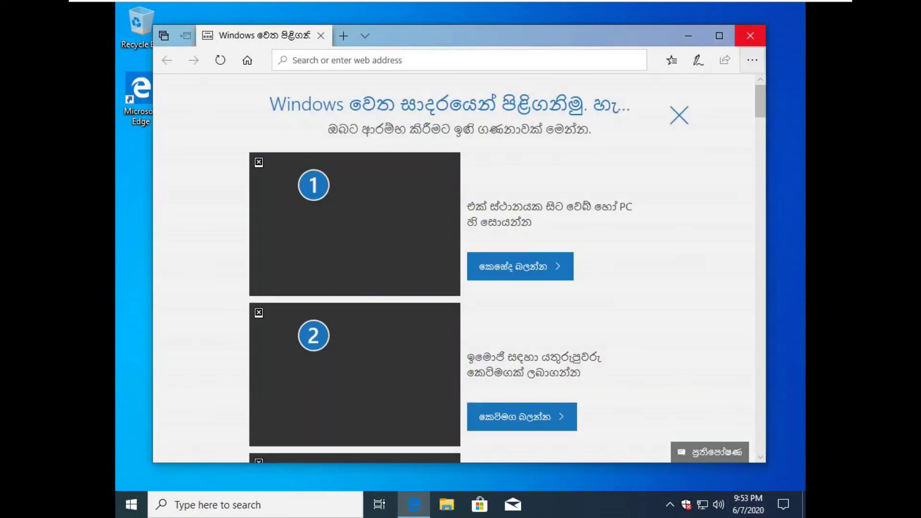
left_click(751, 36)
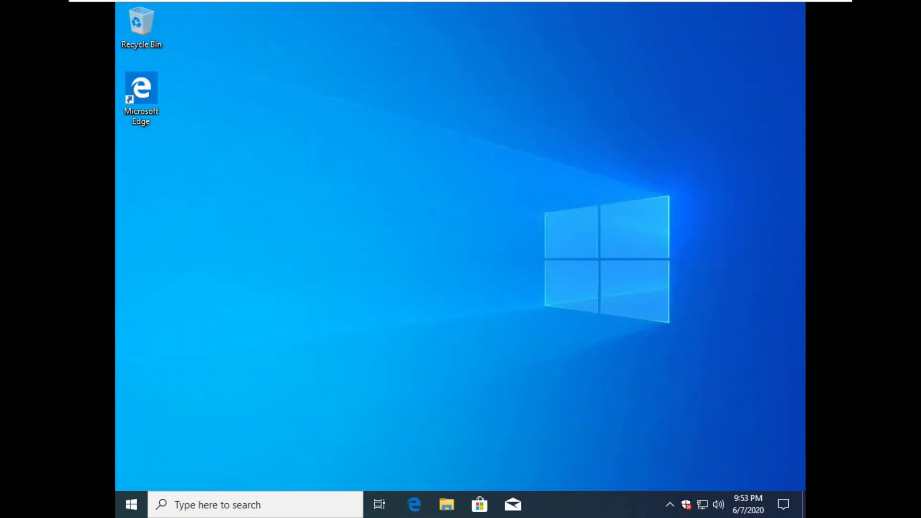
Disable the Ethernet0 adapter in Network Connections through the Ethernet settings, and close the network windows
mouse_move(460, 1)
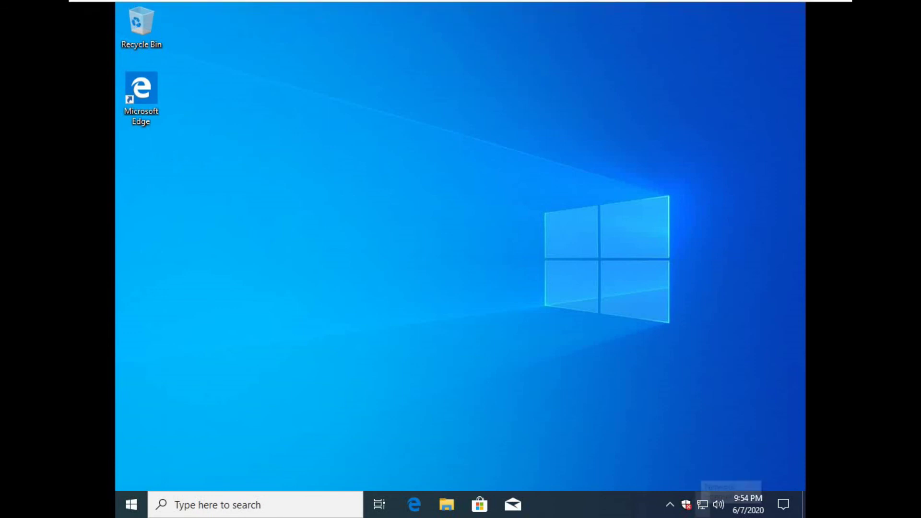
right_click(702, 505)
left_click(693, 487)
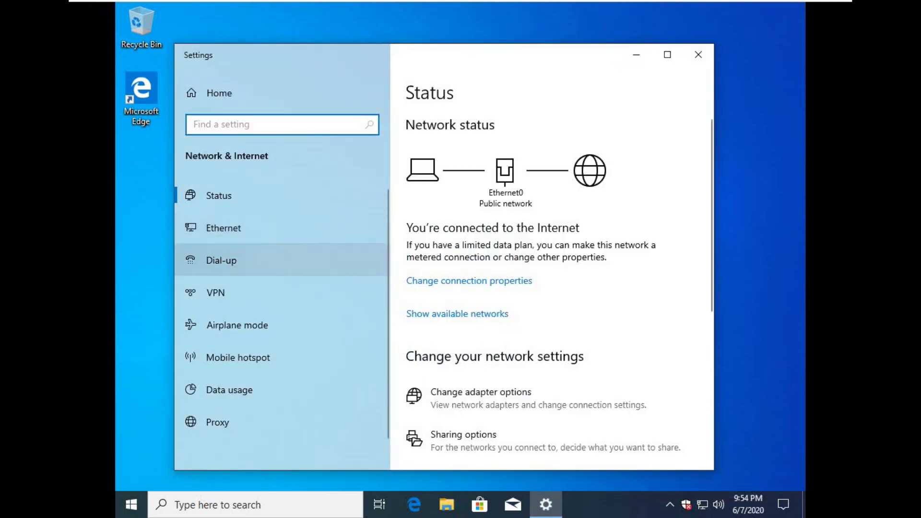
left_click(224, 227)
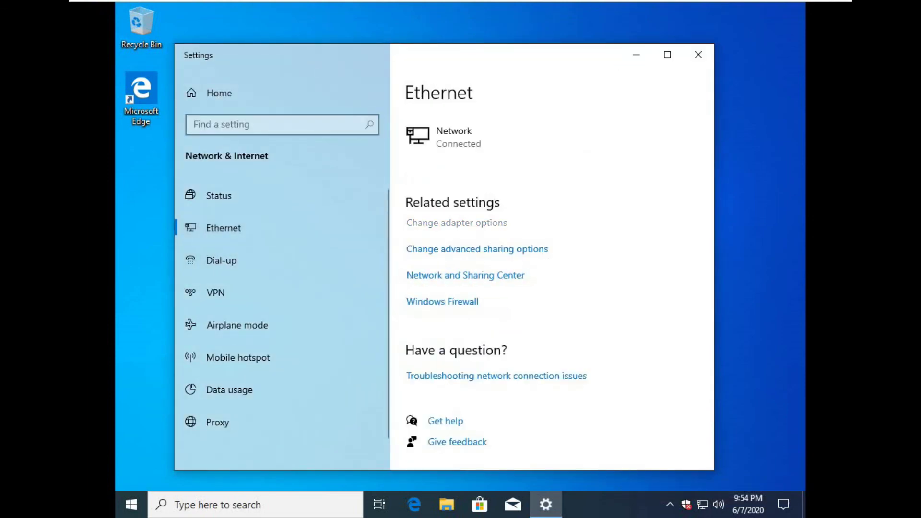
left_click(456, 223)
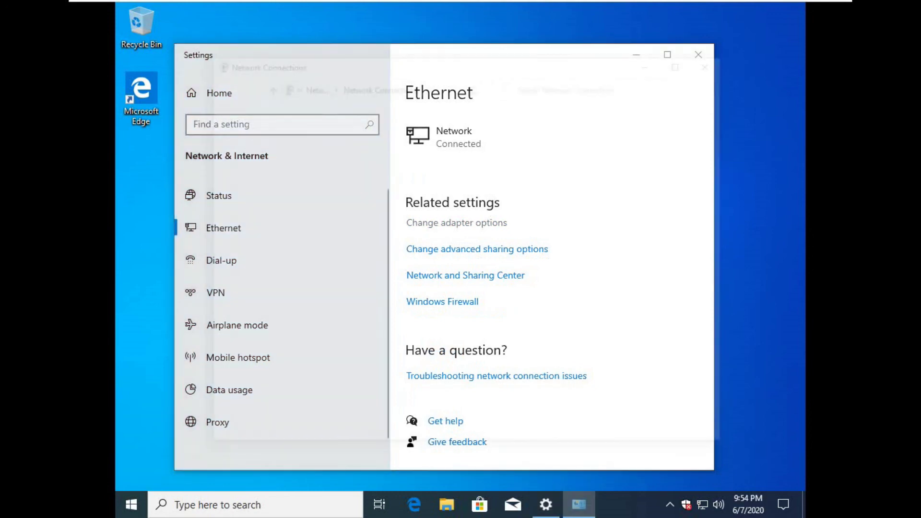
left_click(439, 137)
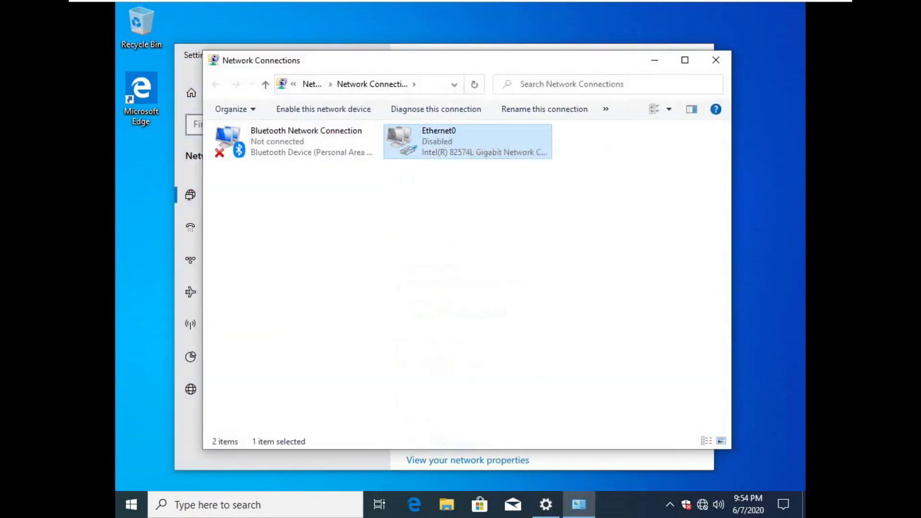
left_click(716, 60)
left_click(698, 54)
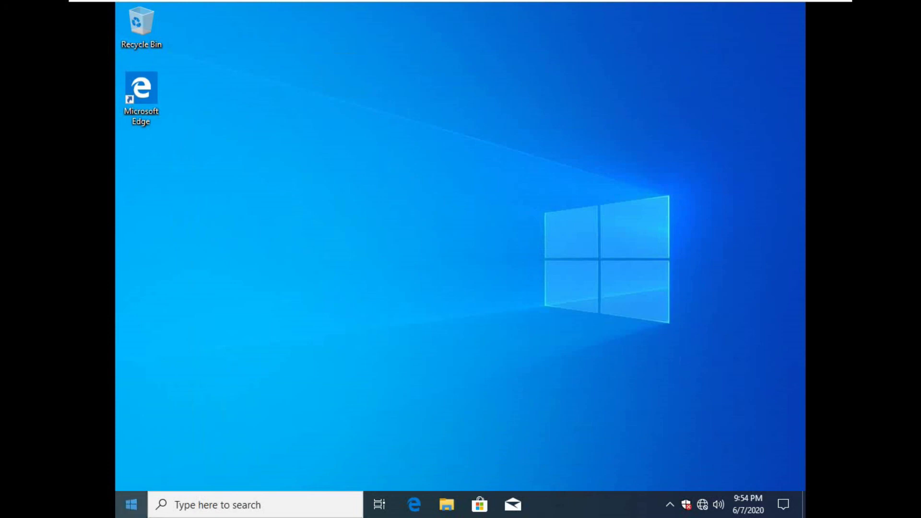
Open the Apps & features settings and look through the list of installed apps
key("super")
scroll(238, 346, "down", 5)
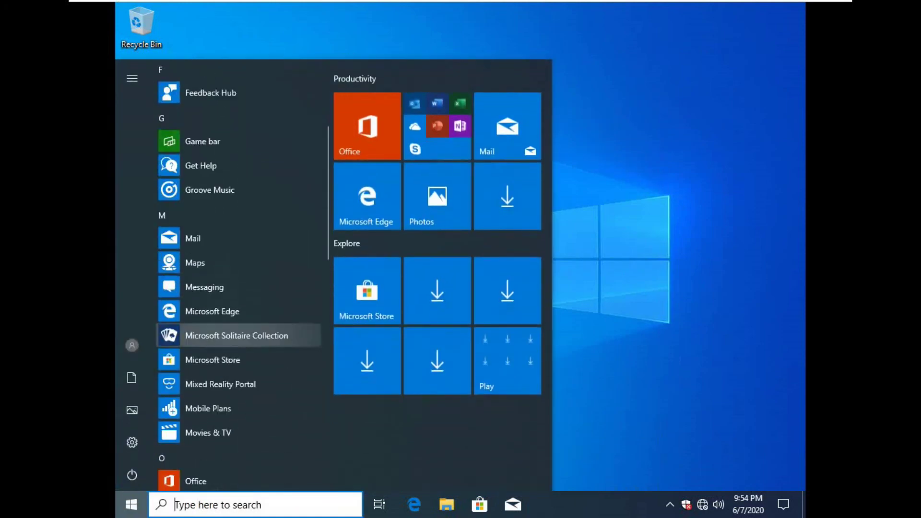
left_click(132, 442)
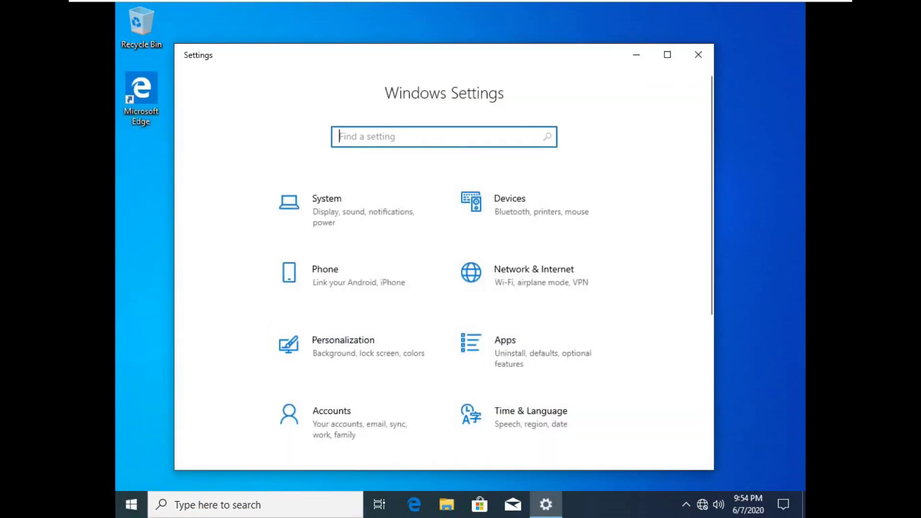
left_click(535, 351)
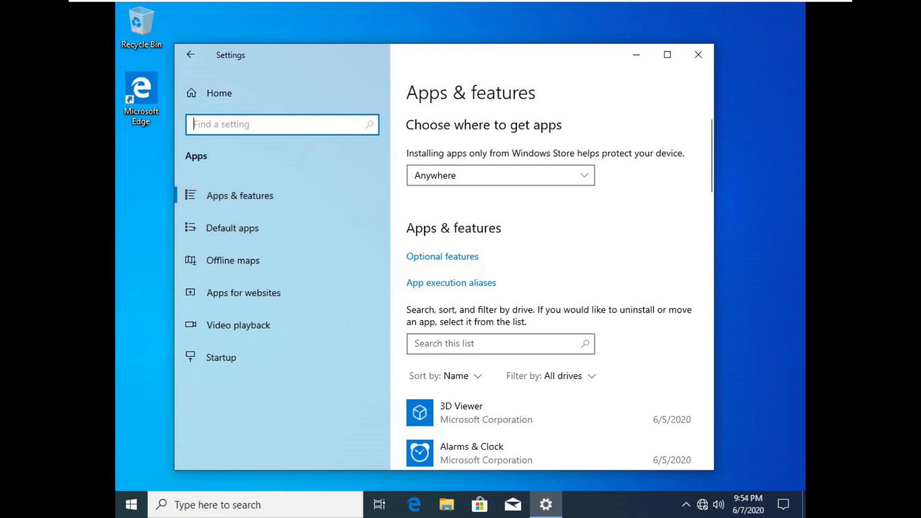
scroll(546, 120, "down", 8)
scroll(547, 288, "down", 2)
scroll(547, 288, "up", 6)
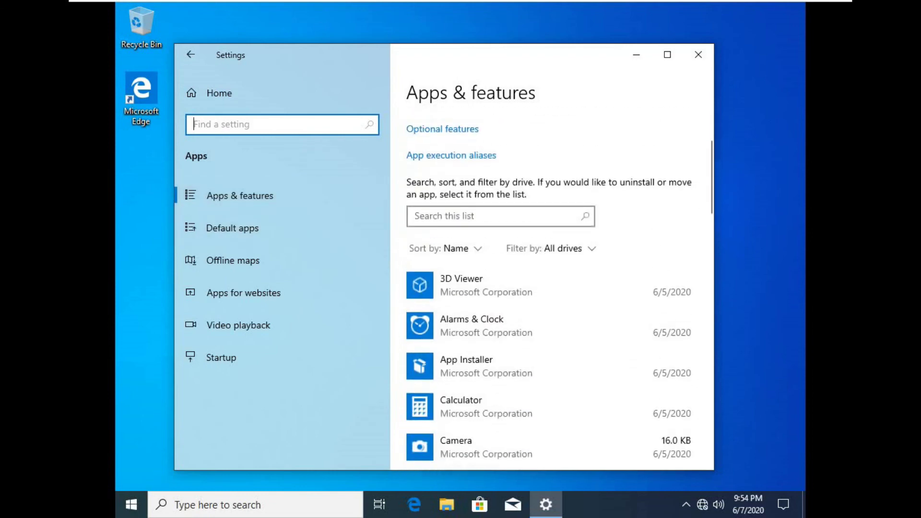
Show Control Panel as large icons in a maximized window and check Programs and Features for installed programs
left_click(216, 505)
key("super")
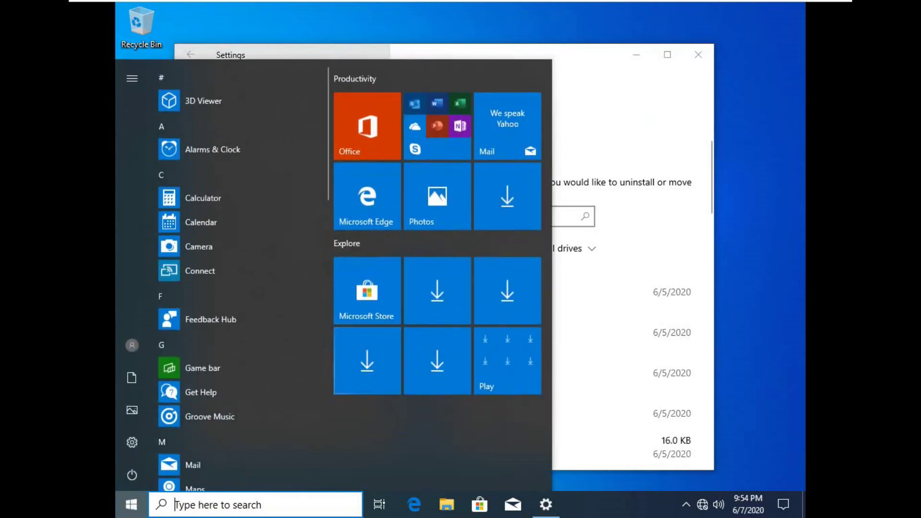
type("con")
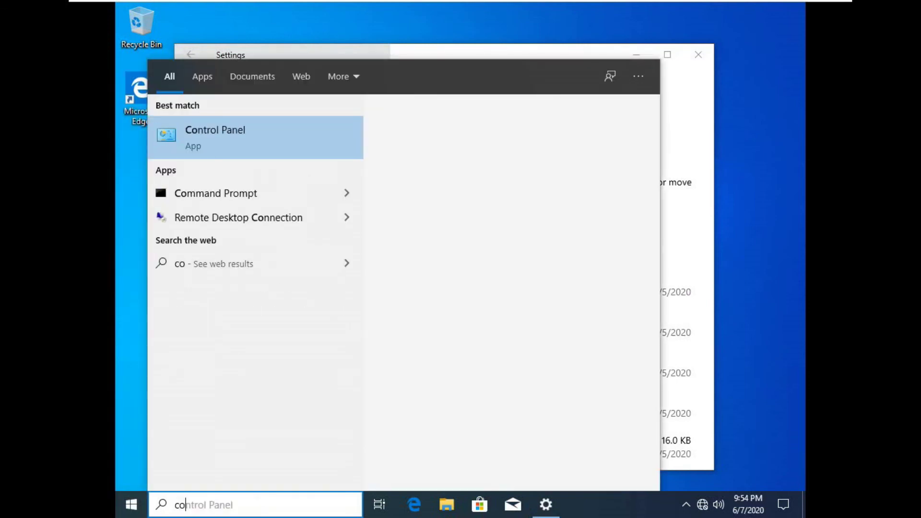
key("Return")
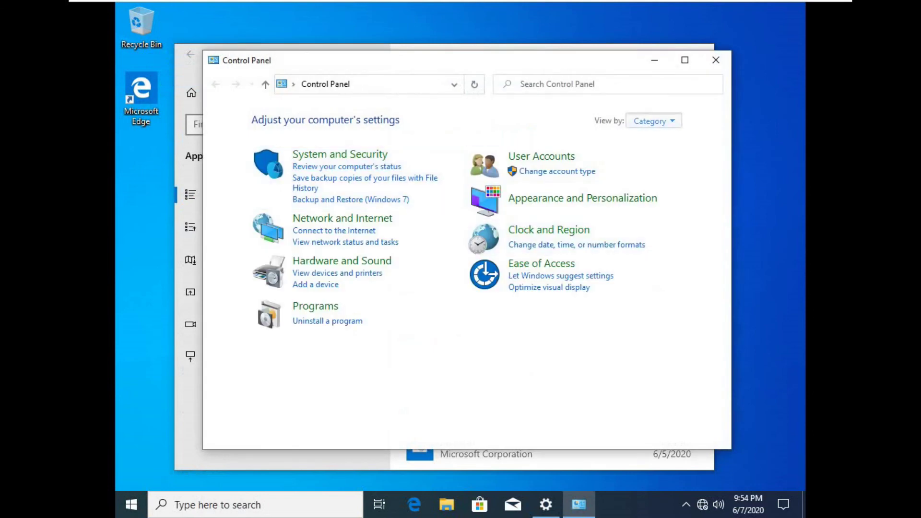
left_click(652, 120)
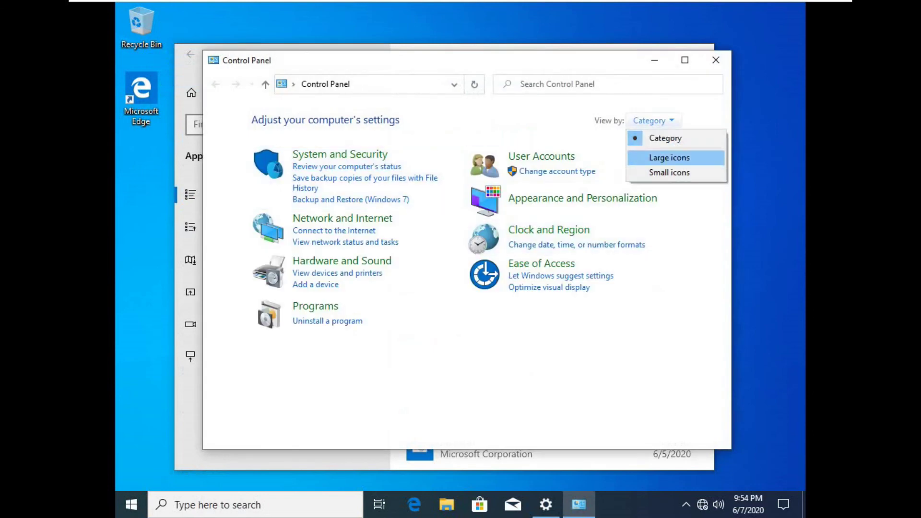
left_click(669, 157)
left_click(685, 60)
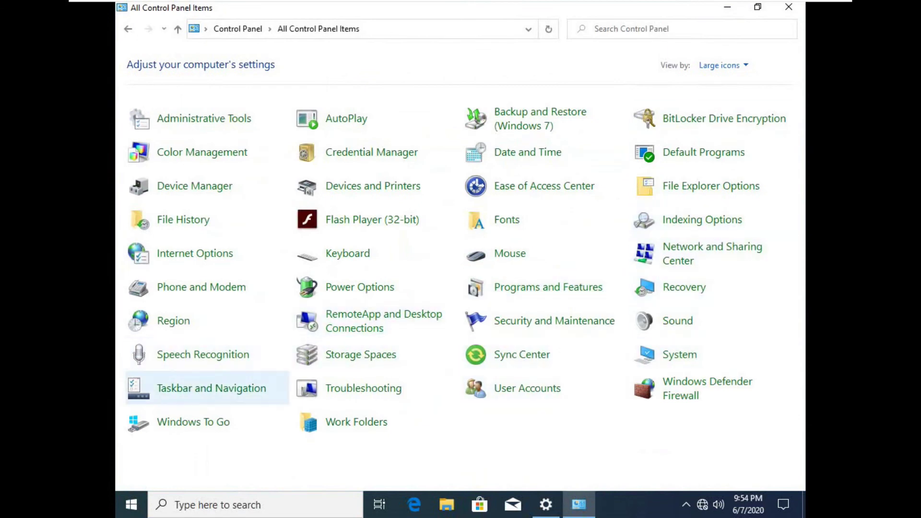
left_click(548, 287)
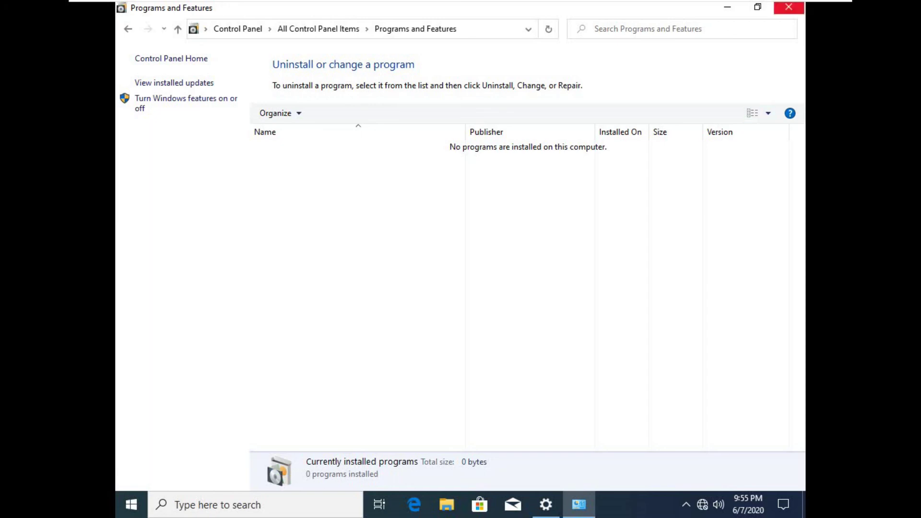
left_click(788, 6)
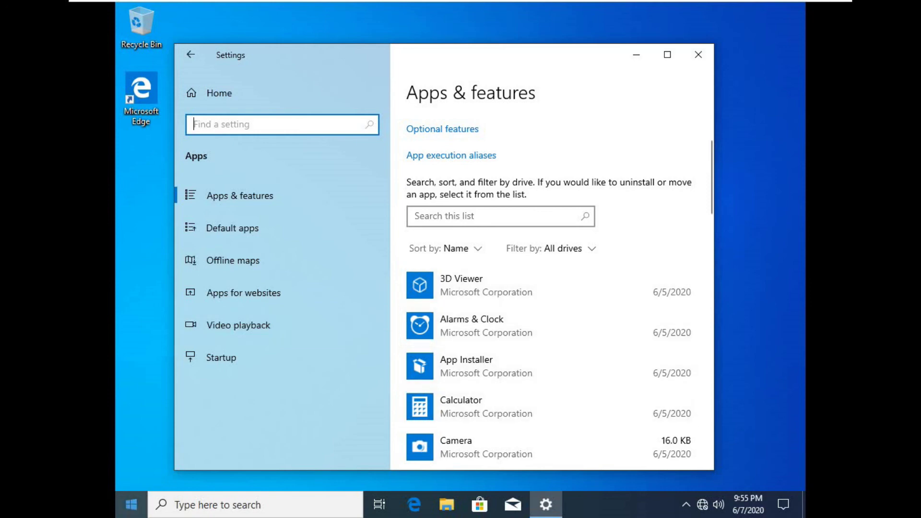
Look through the full app list in the Start menu and close it
key("super")
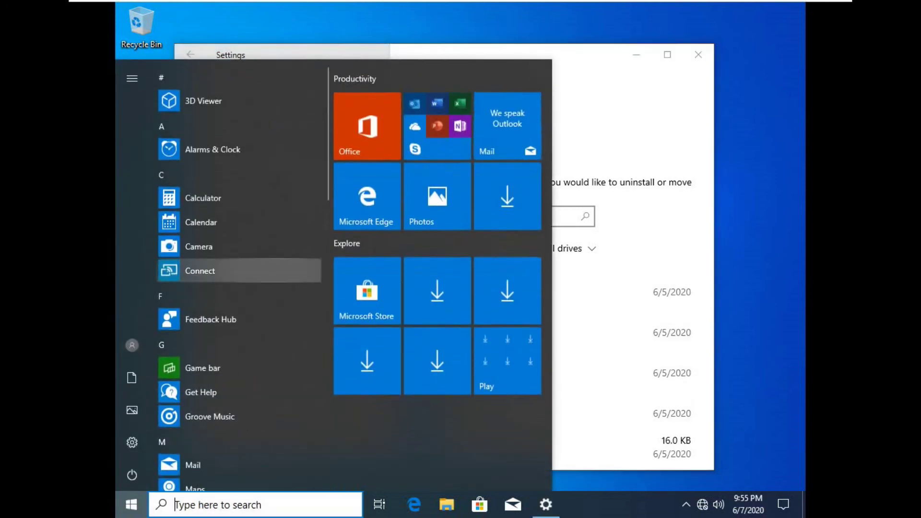
scroll(230, 274, "down", 10)
scroll(230, 288, "down", 3)
mouse_move(132, 442)
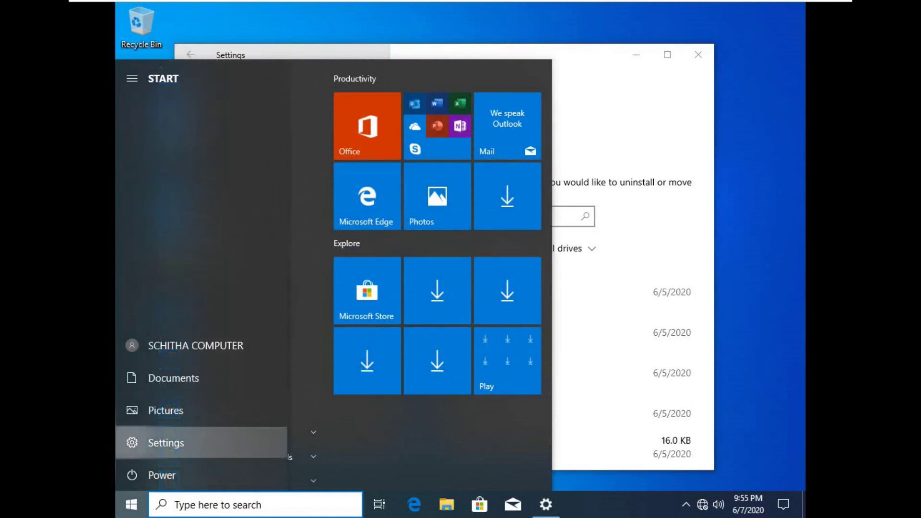
key("Escape")
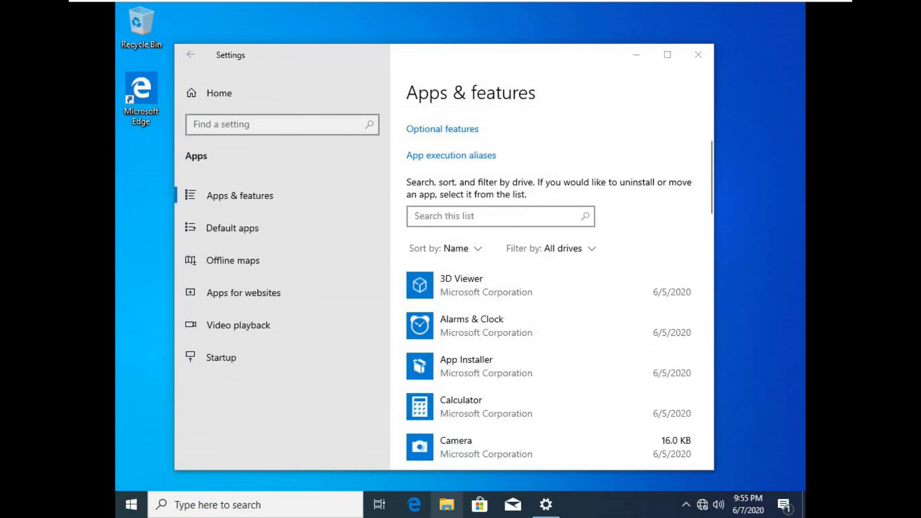
Open Computer Management for This PC from File Explorer and display Device Manager
left_click(447, 504)
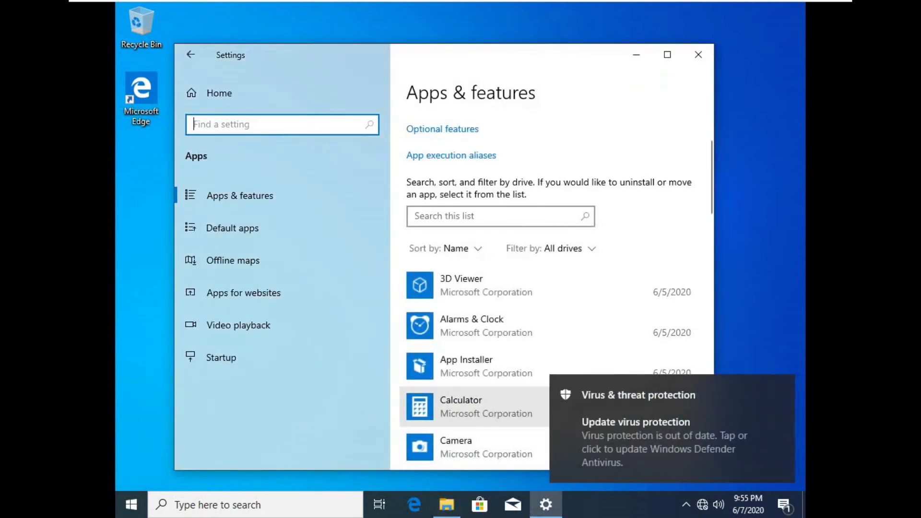
left_click(447, 504)
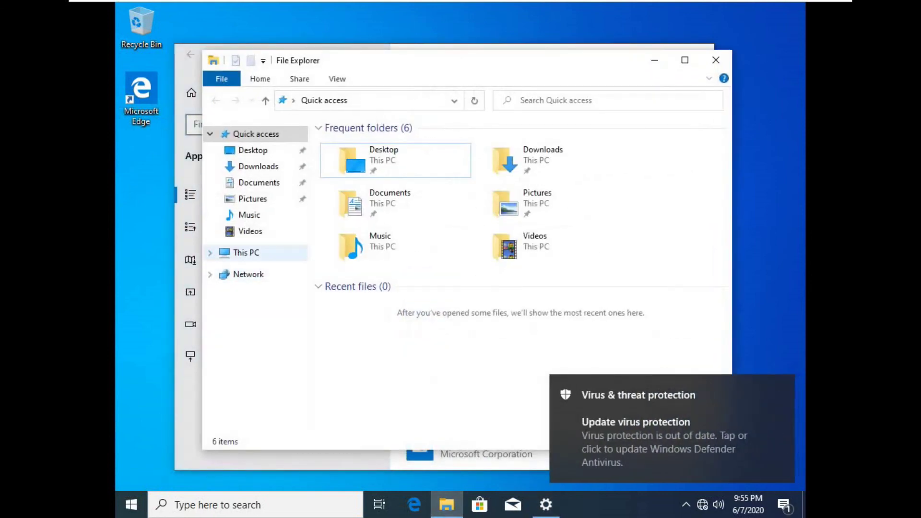
right_click(239, 253)
left_click(276, 284)
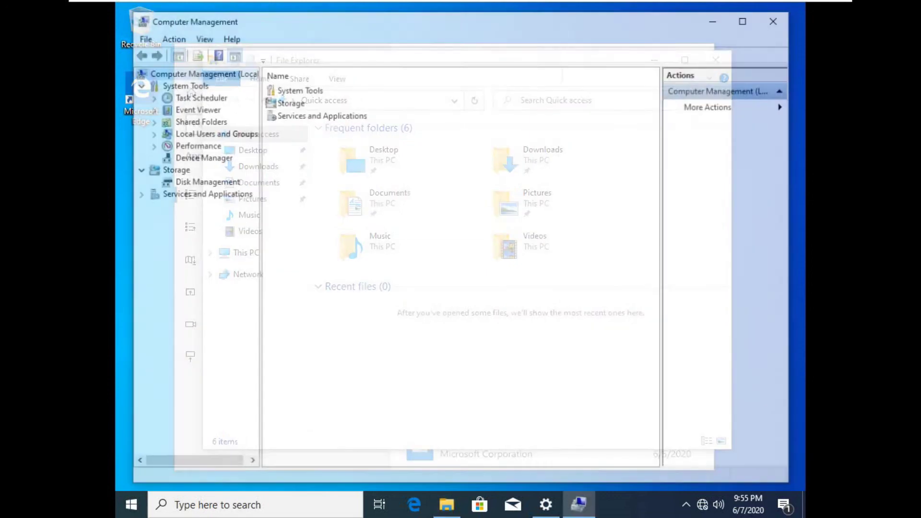
left_click(201, 156)
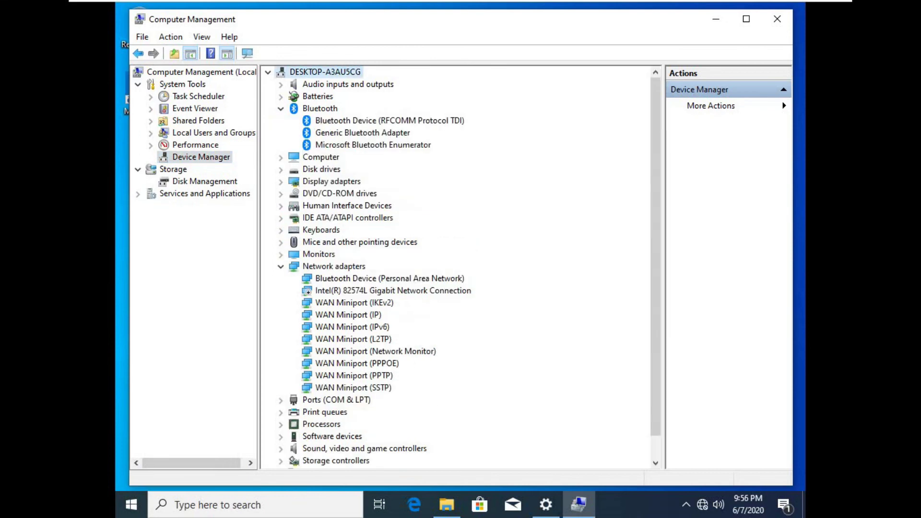
Examine the storage controllers, sound devices, processors, print queues and ports in Device Manager, and close all open windows
scroll(467, 266, "down", 1)
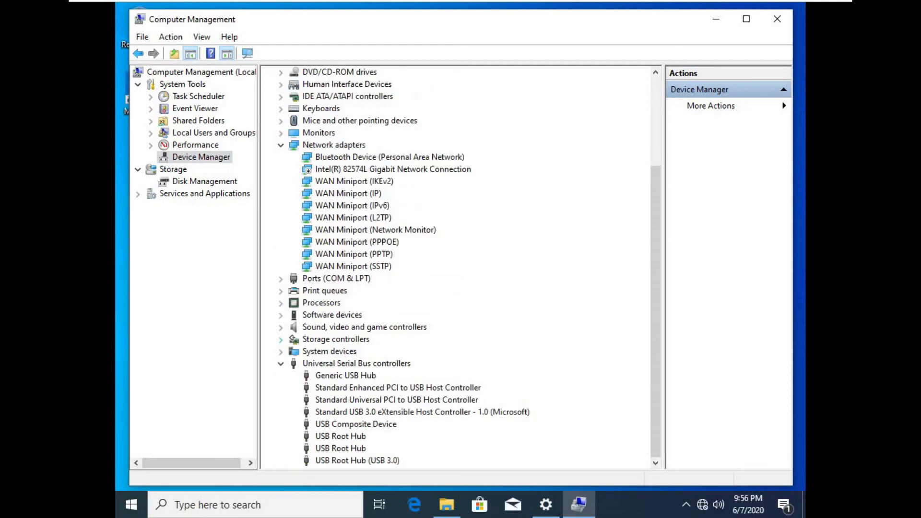
left_click(281, 339)
left_click(281, 327)
left_click(332, 315)
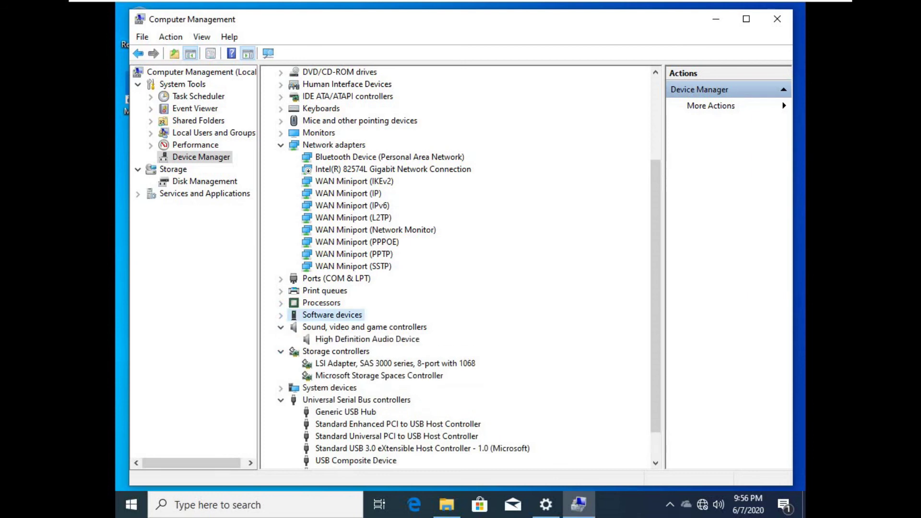
left_click(281, 302)
left_click(280, 290)
left_click(280, 278)
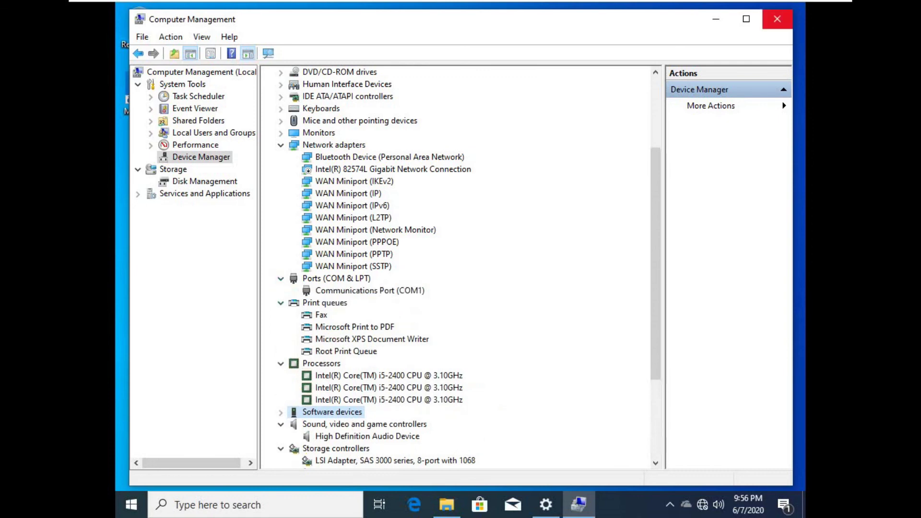
left_click(777, 18)
left_click(715, 59)
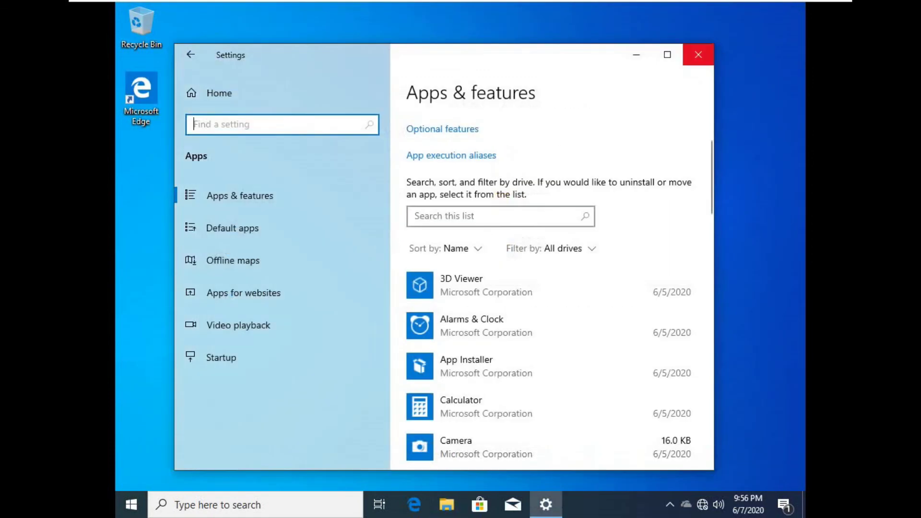
left_click(699, 53)
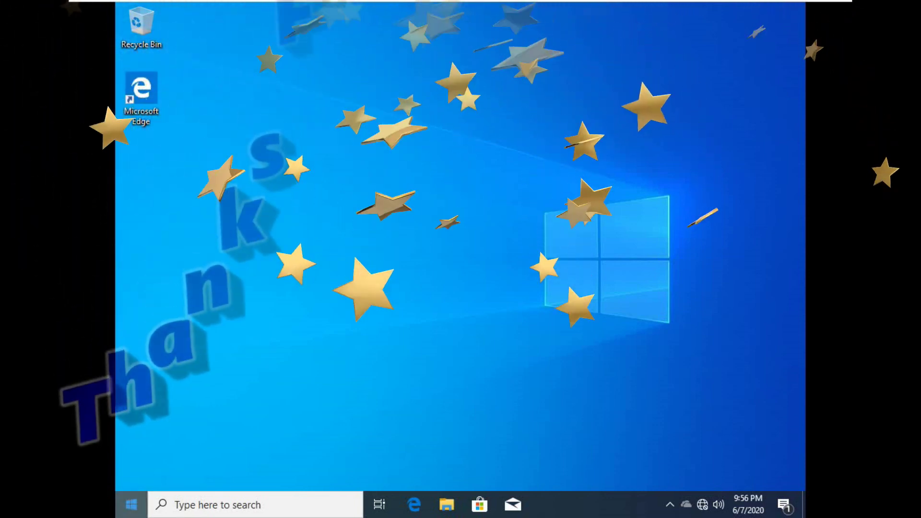
Shut down the Windows 10 virtual machine
left_click(131, 504)
left_click(131, 475)
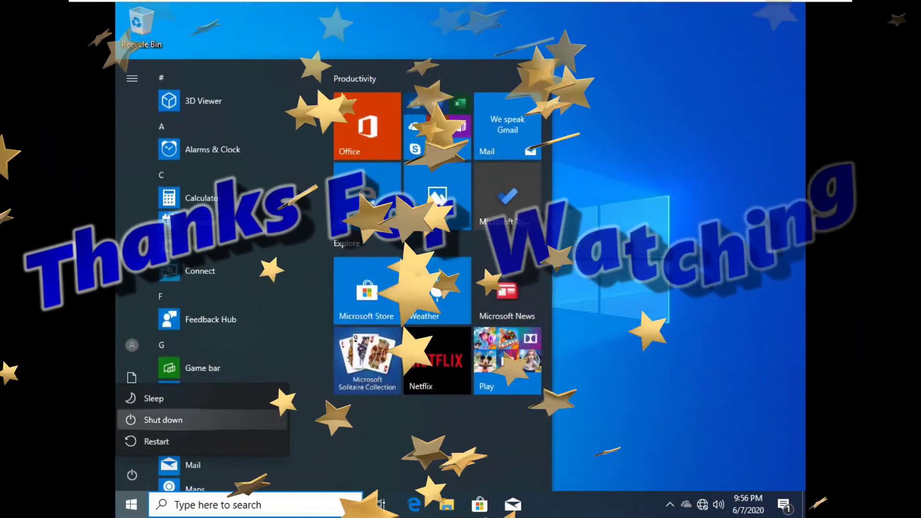
left_click(163, 420)
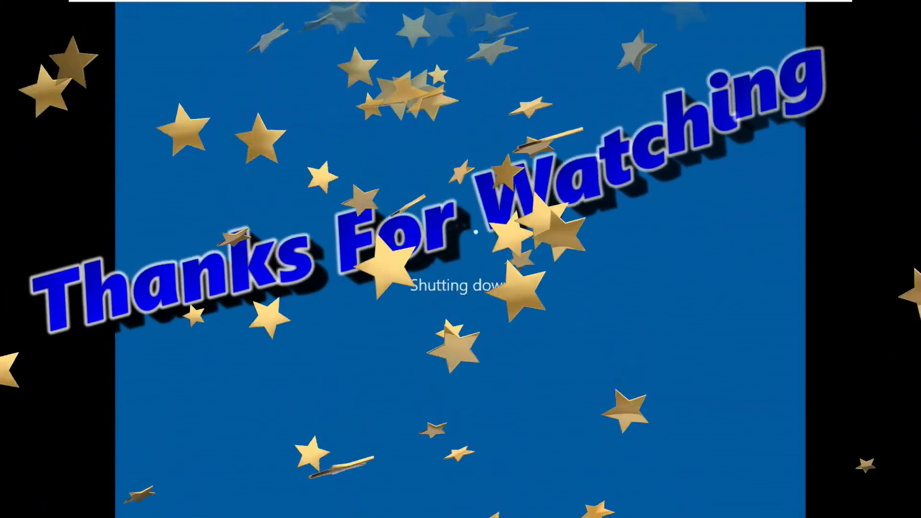